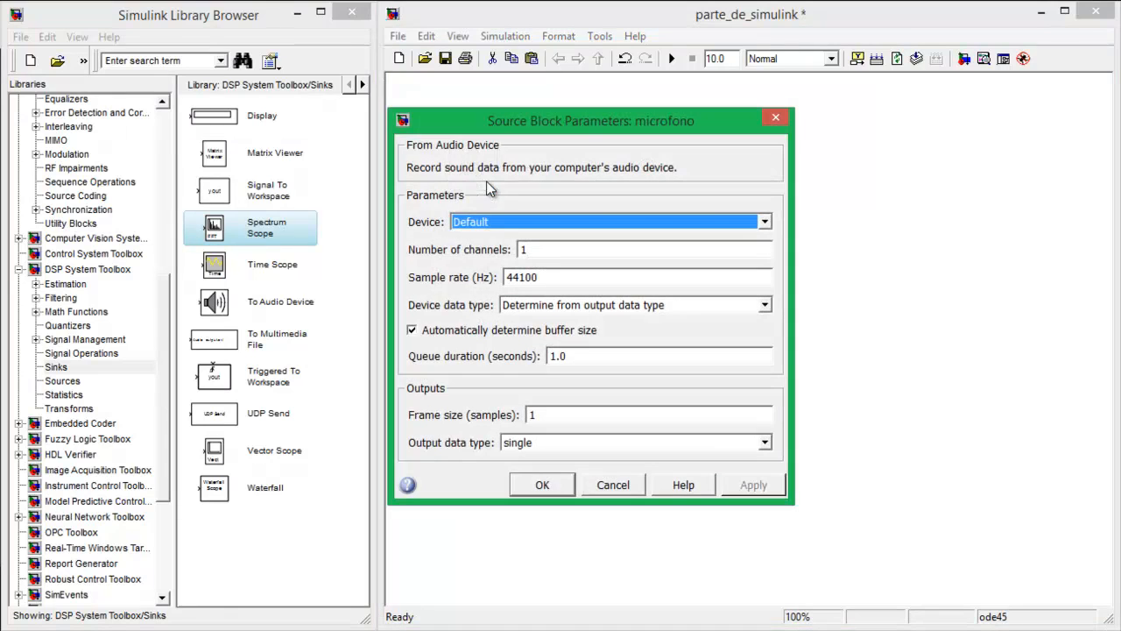
Review the number of channels and frame size of the microfono block and accept its parameters
double_click(556, 251)
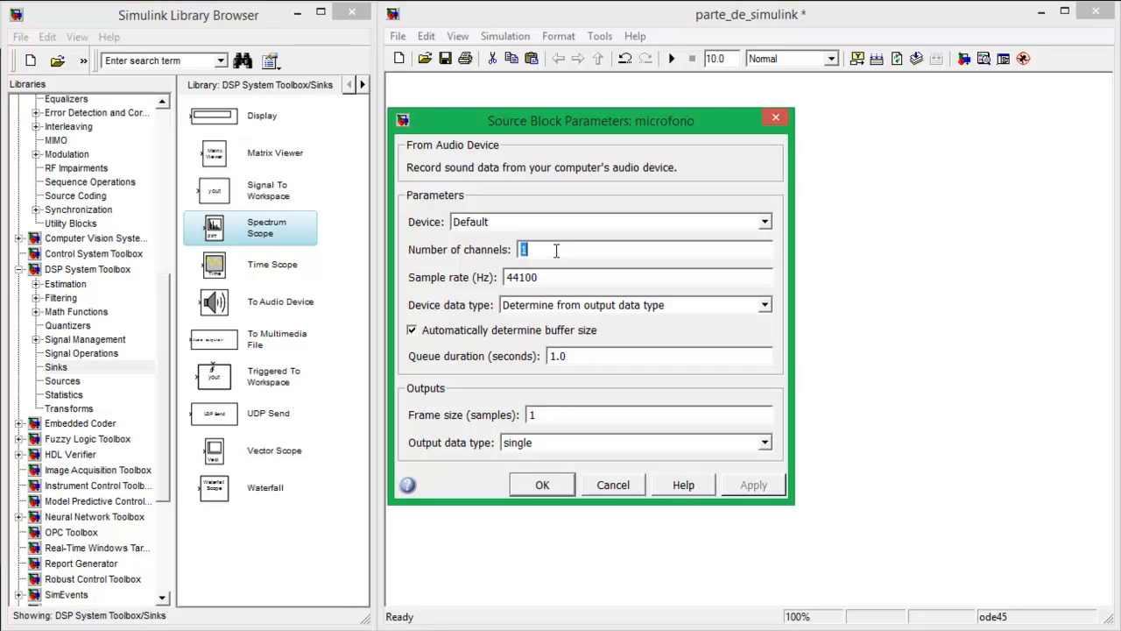
double_click(536, 415)
click(546, 486)
Review the variance and sample time of the generador ruido block, then close its parameters
double_click(571, 254)
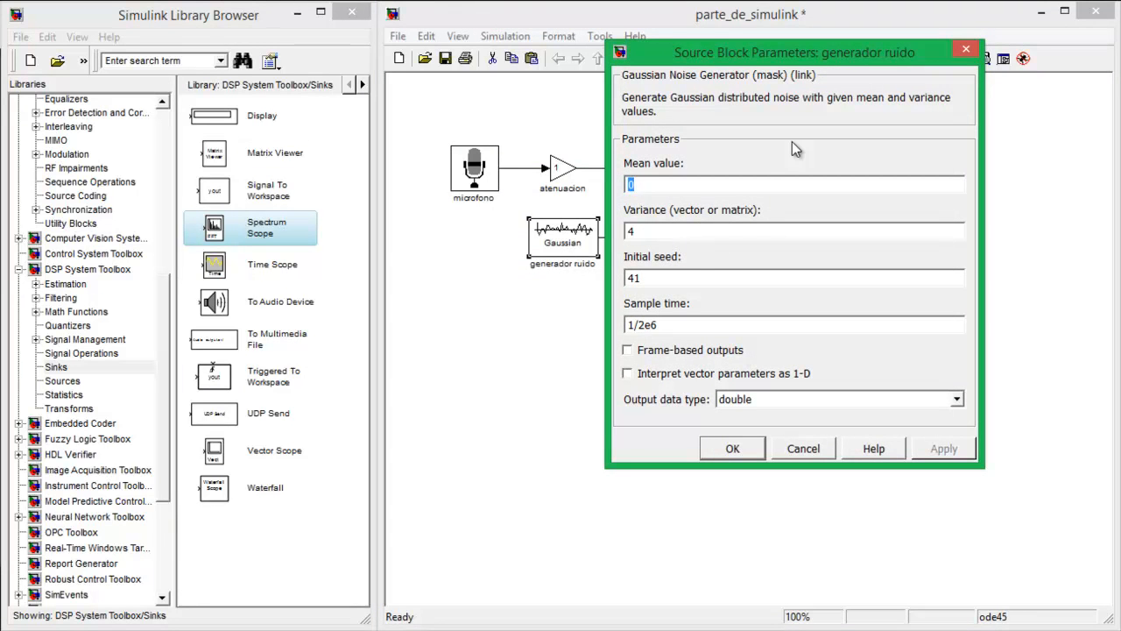
double_click(661, 233)
double_click(663, 325)
click(663, 324)
click(968, 46)
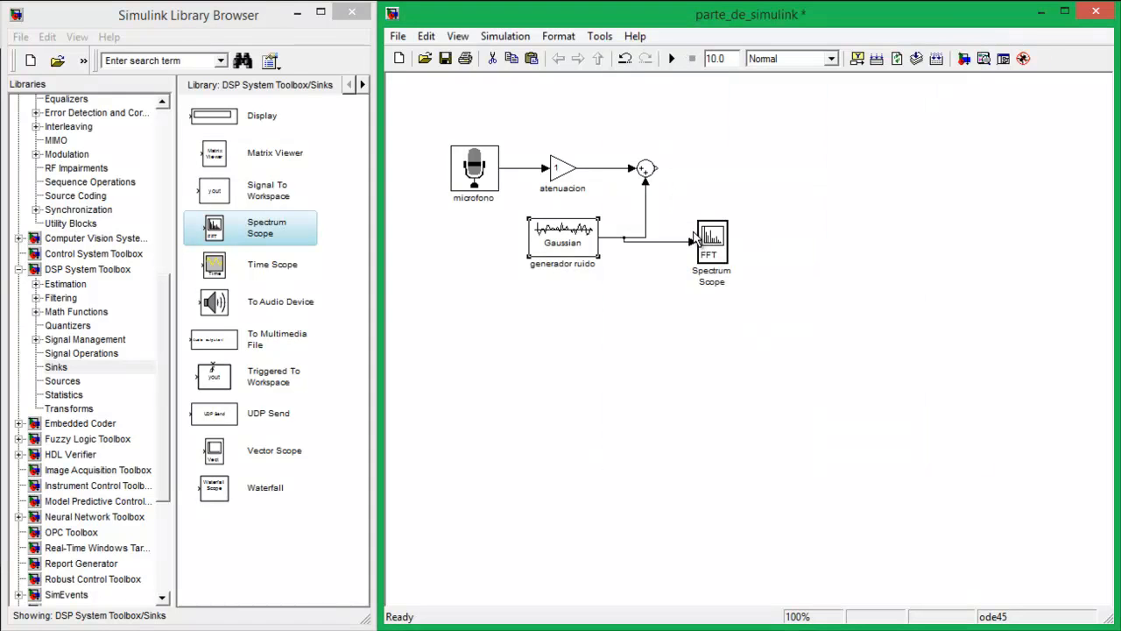
Configure the Spectrum Scope with Watts/Hertz units, buffered input of size 256 and 200 spectral averages
double_click(719, 233)
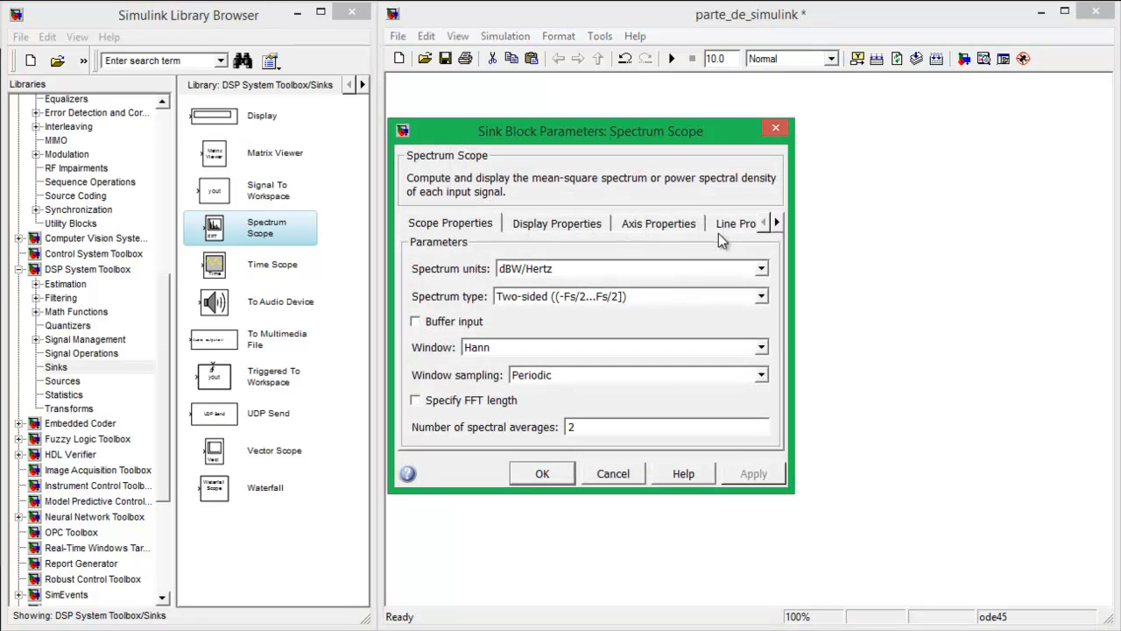
click(761, 269)
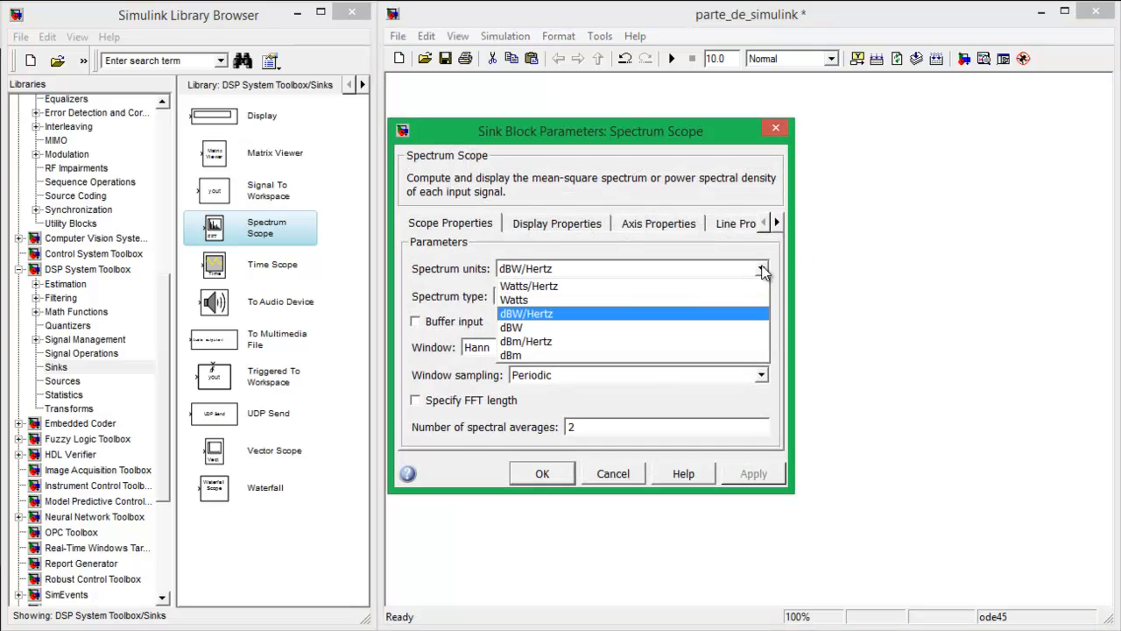
click(675, 286)
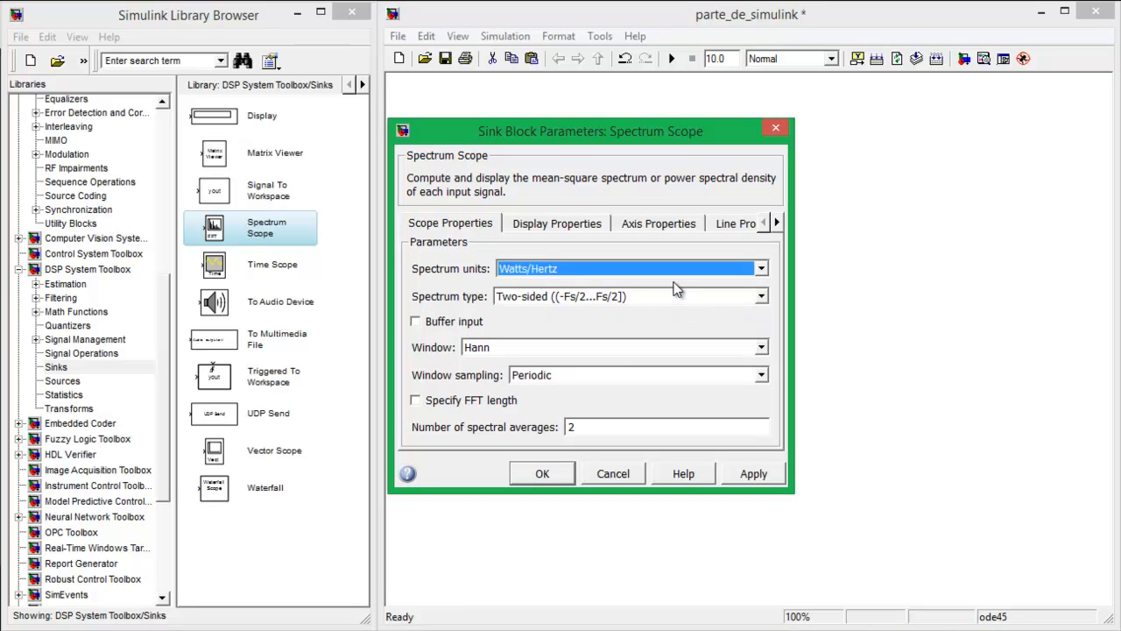
click(416, 323)
double_click(509, 347)
text(256)
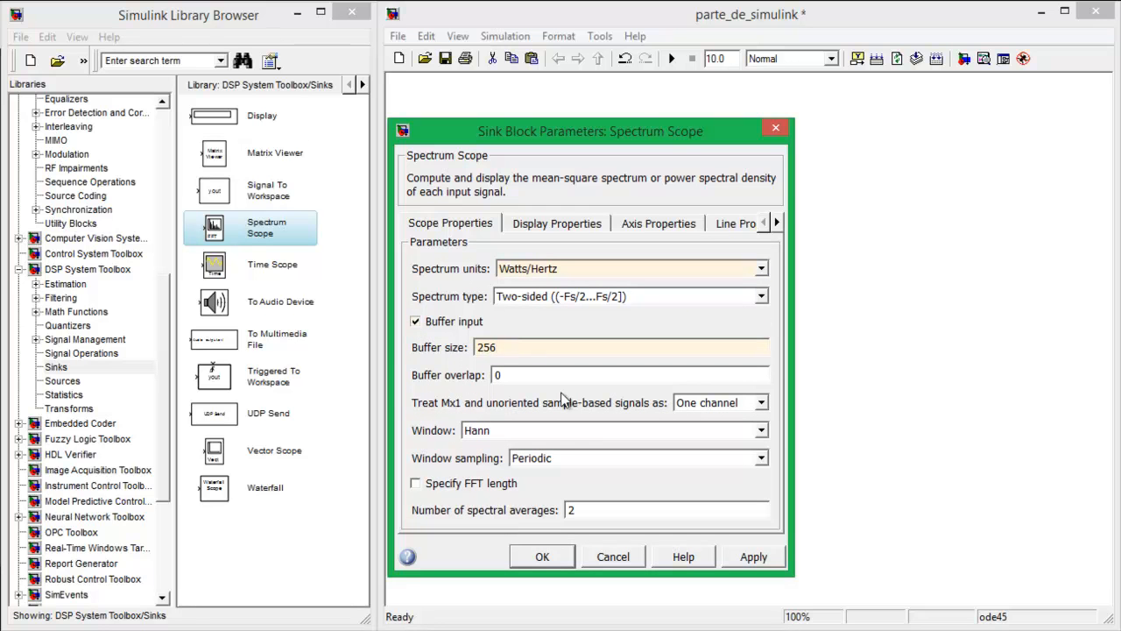
double_click(595, 509)
text(200)
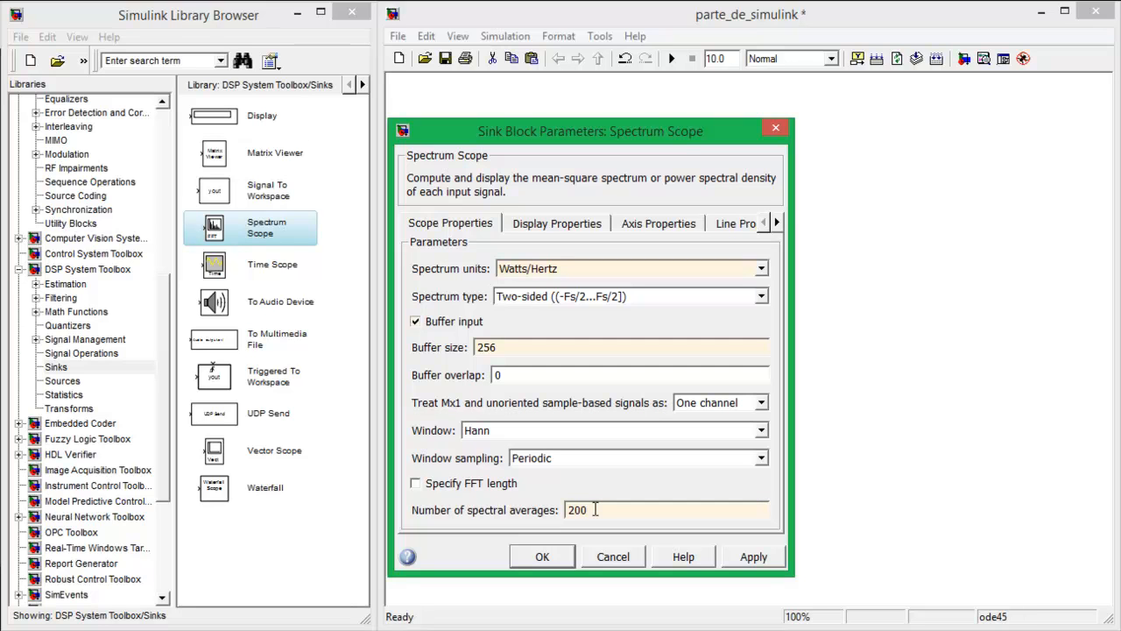
Set the Spectrum Scope's Y-axis limits to 0 and 4e-6, accept the parameters and run the simulation
click(679, 229)
double_click(526, 348)
text(0)
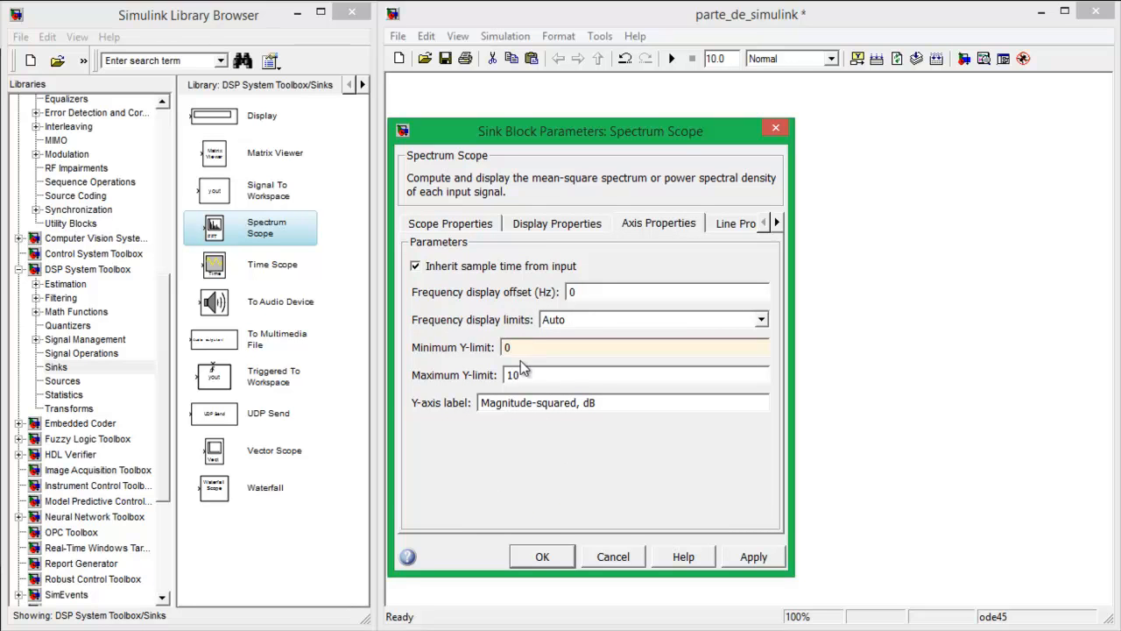
double_click(534, 374)
text(4e-6)
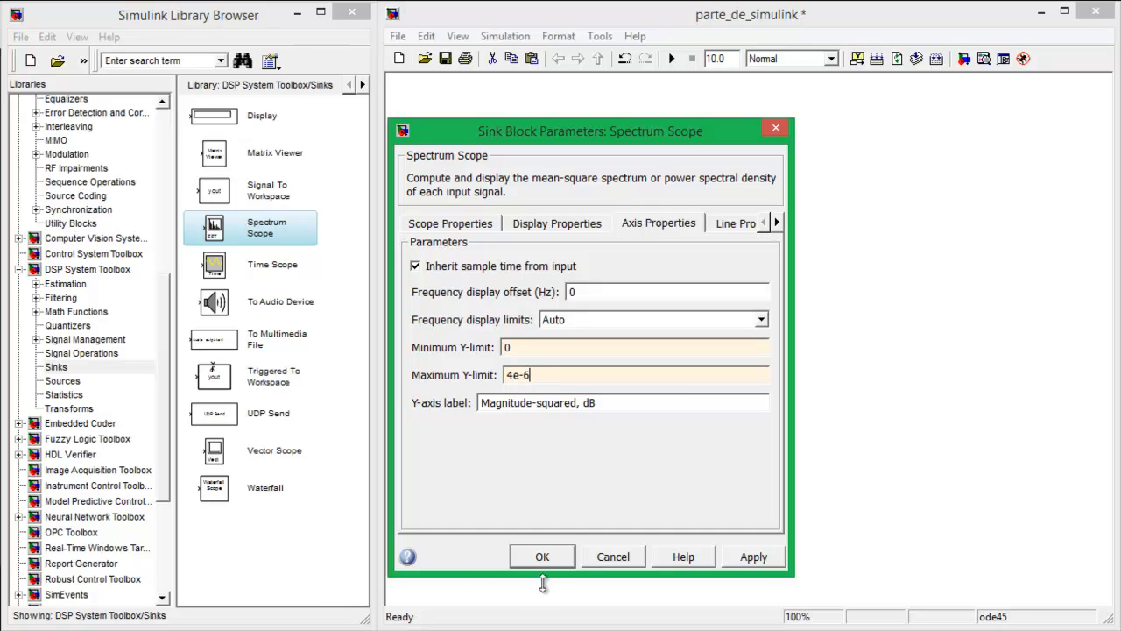
click(545, 558)
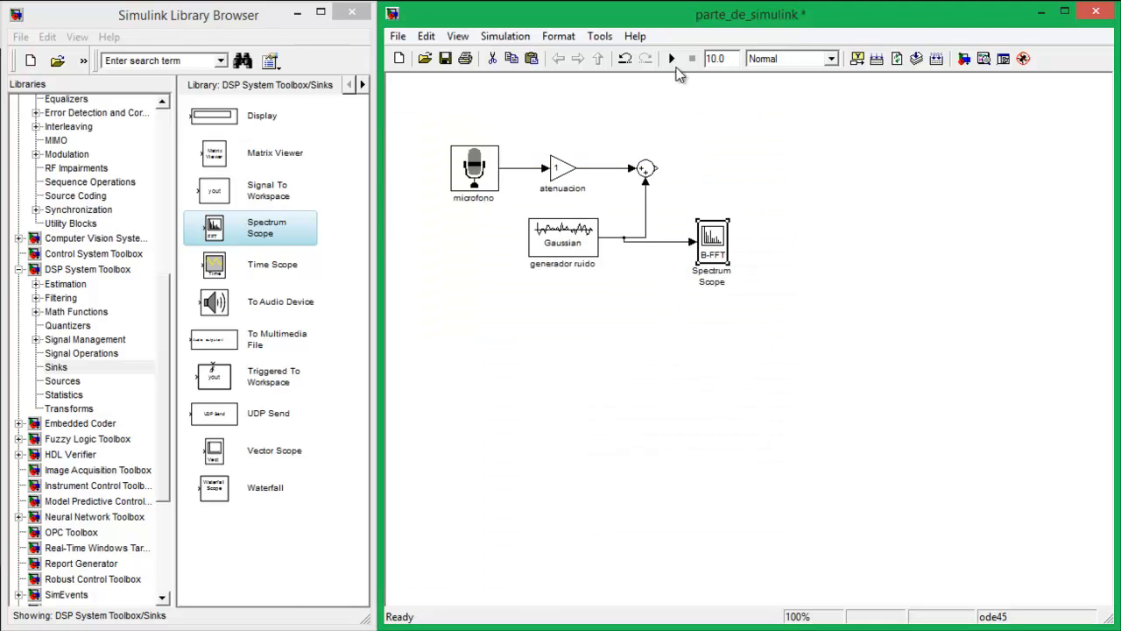
click(673, 59)
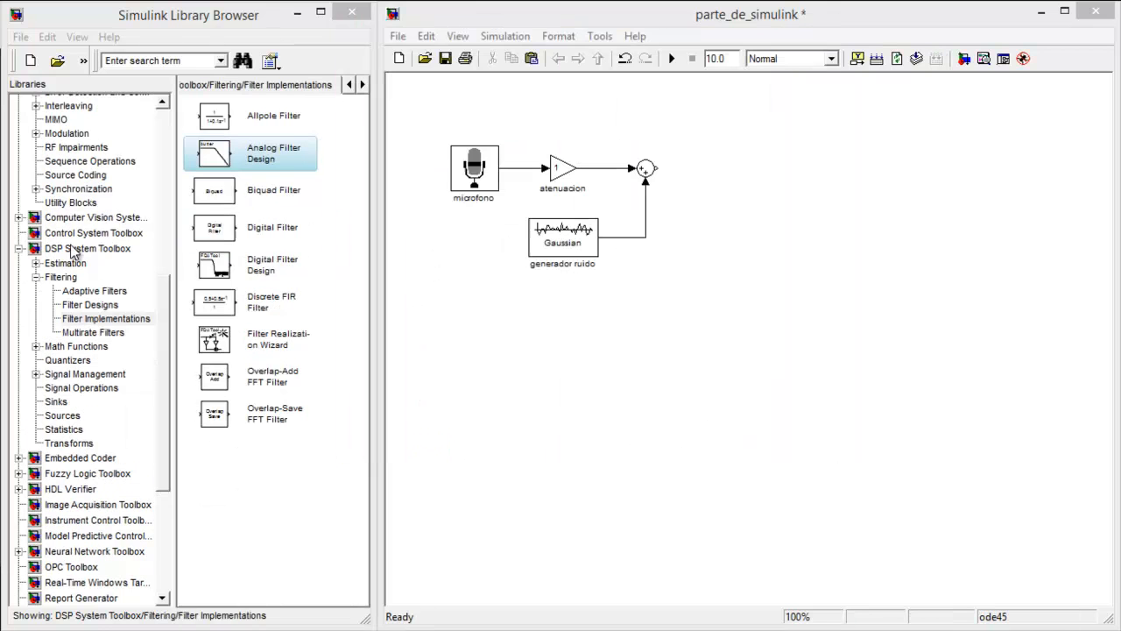
Add an Analog Filter Design block from the DSP System Toolbox filter implementations at the output of the sum block
click(72, 249)
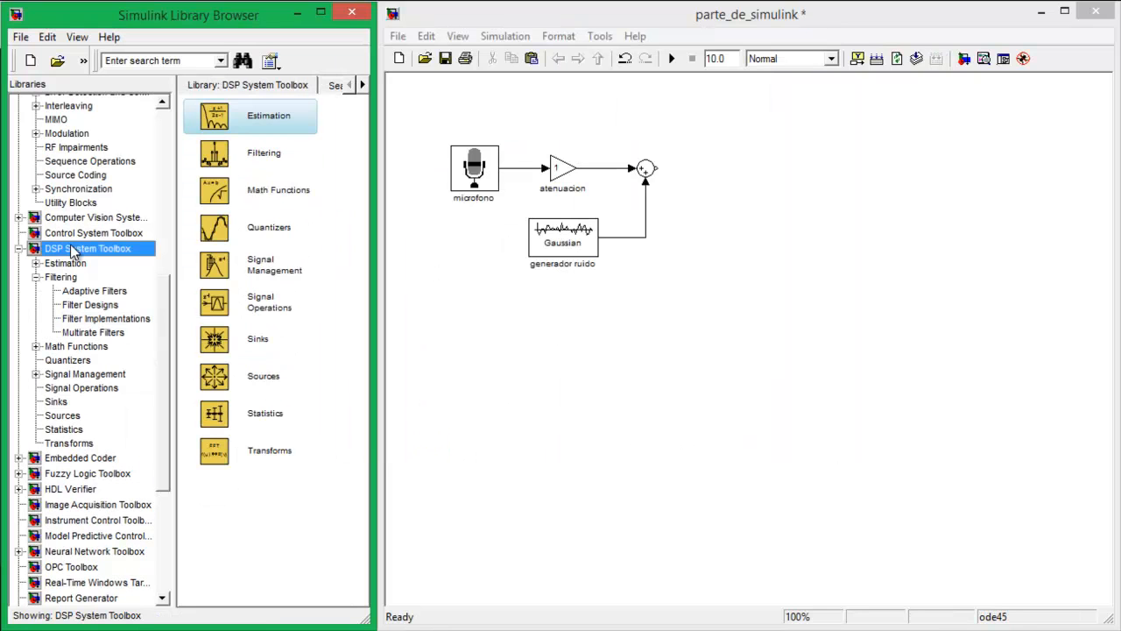
click(93, 318)
drag(243, 160, 658, 169)
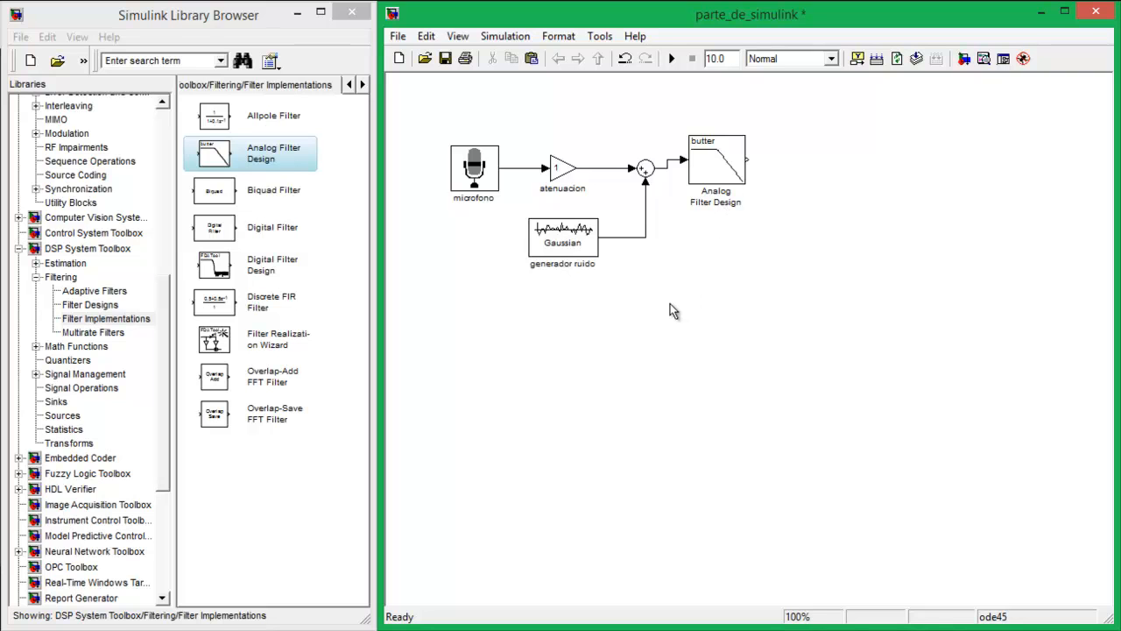
Replace the attenuation, noise generator, sum and filter blocks with the copied Subsystem block, connected to the microphone output
drag(541, 104, 767, 278)
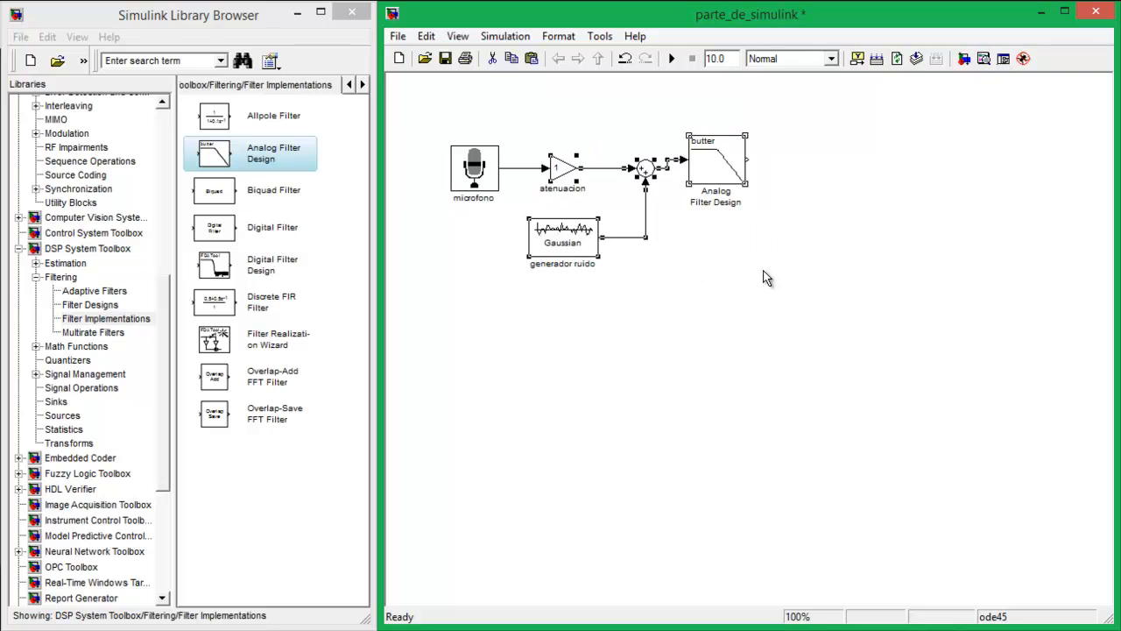
key(Delete)
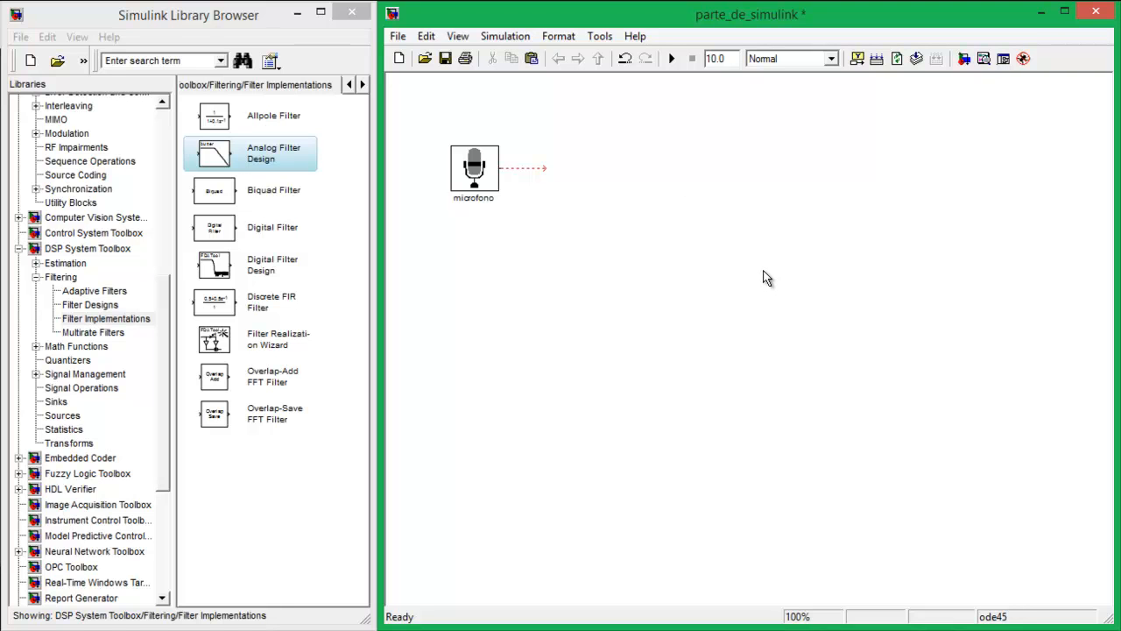
key(ctrl+v)
drag(621, 122, 629, 162)
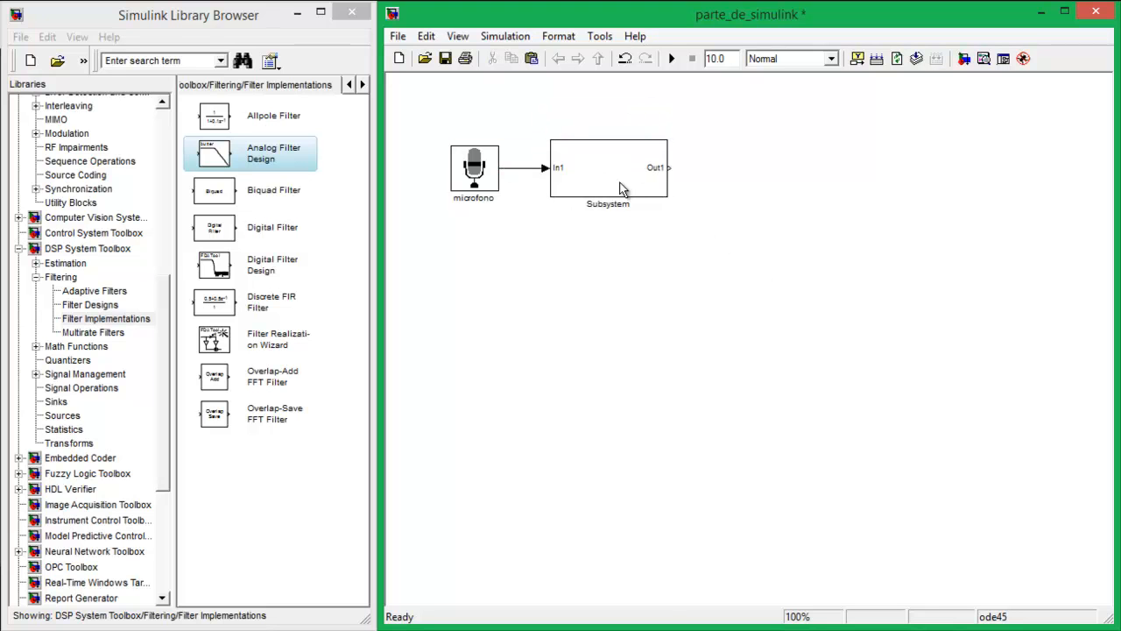
Inspect the blocks under the Subsystem's mask and the cable parameters in its mask dialog
right_click(620, 188)
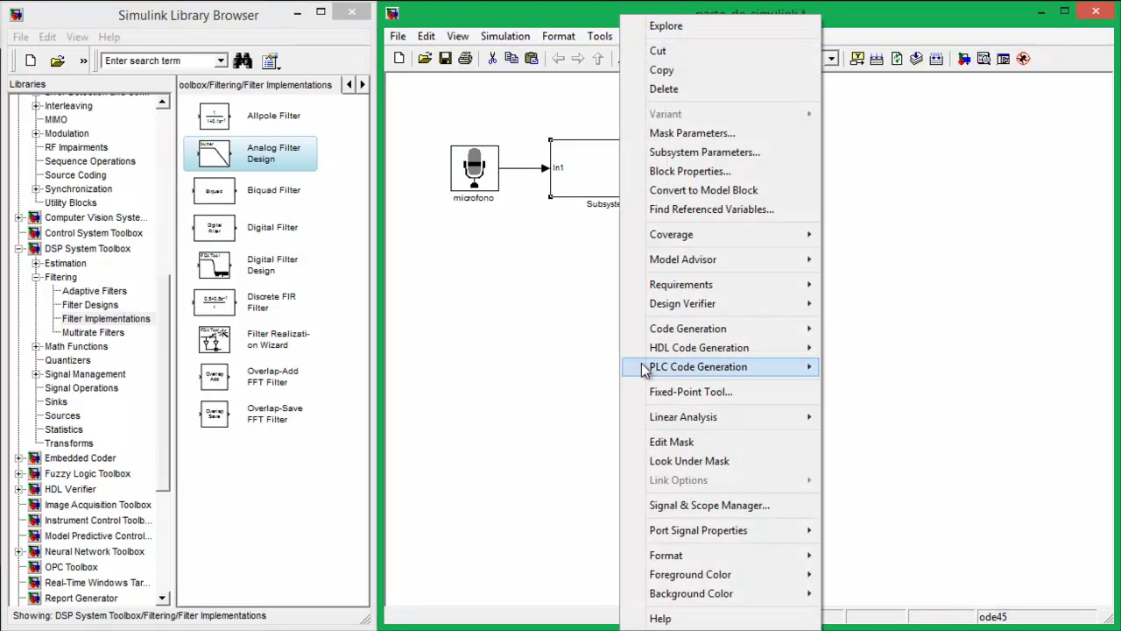
click(701, 460)
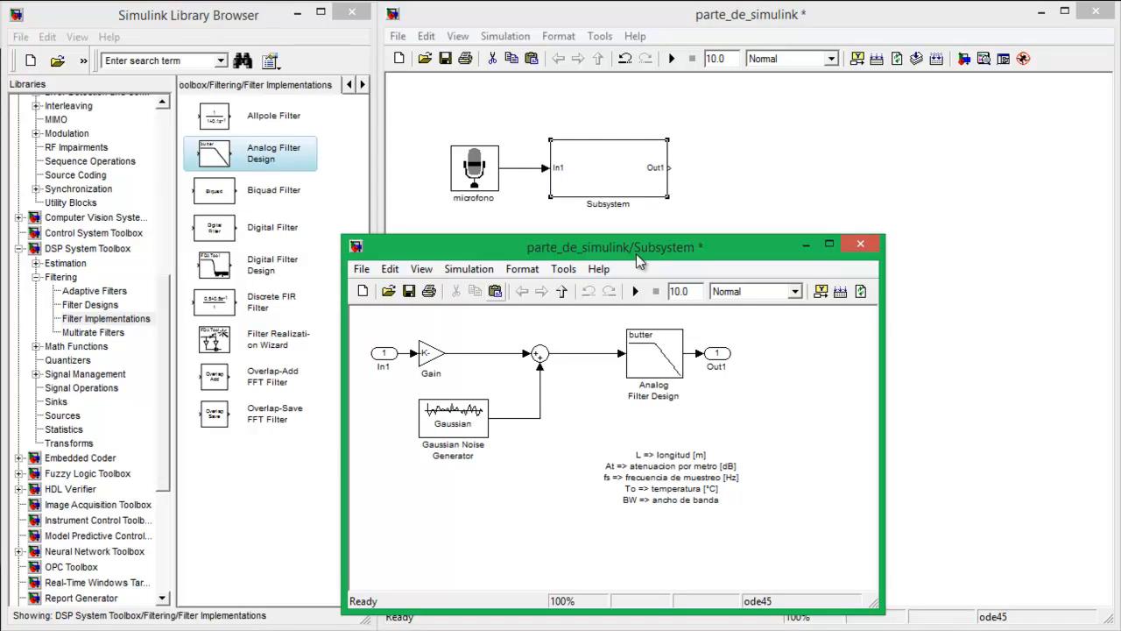
click(617, 160)
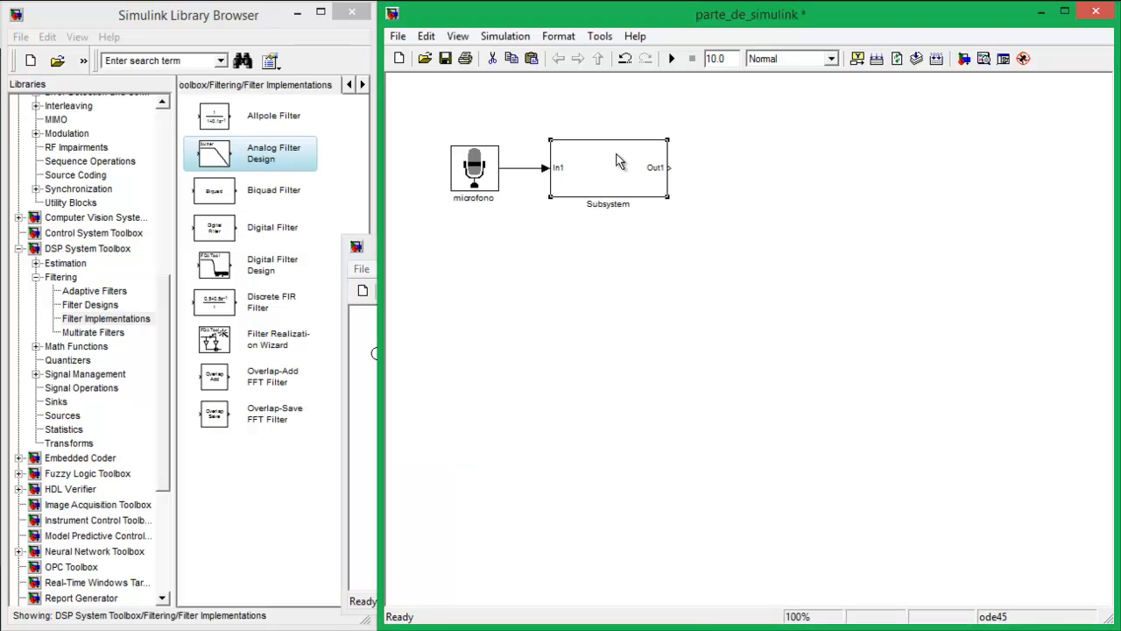
double_click(617, 160)
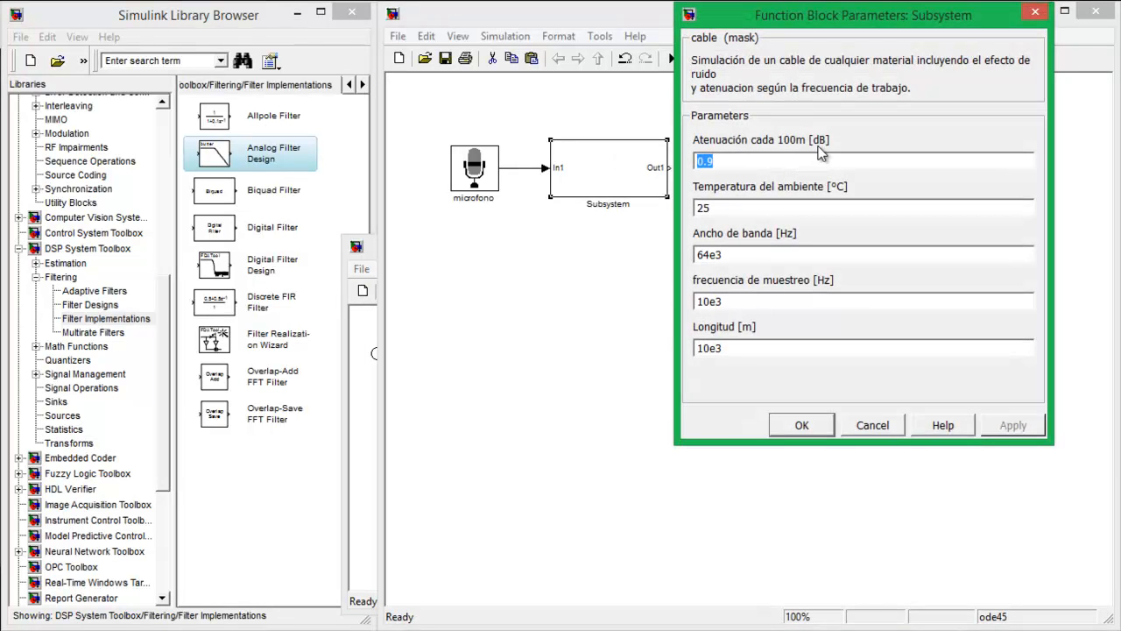
click(656, 100)
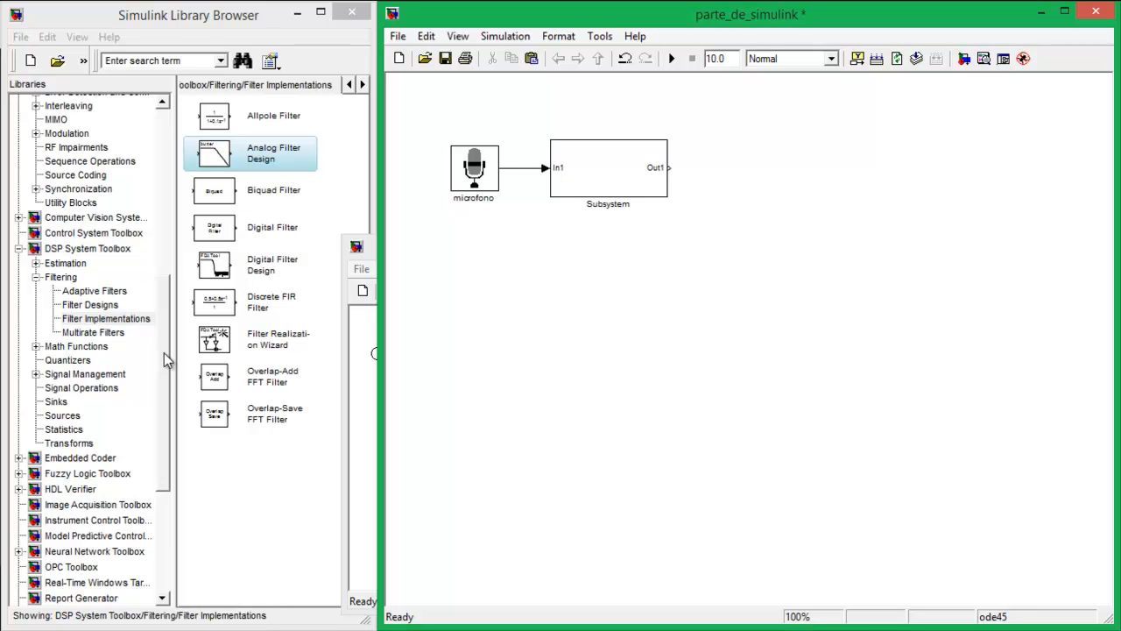
Add an A-Law Compressor from the Communications System Toolbox source coding library and connect the Subsystem's output to it
drag(165, 353, 169, 254)
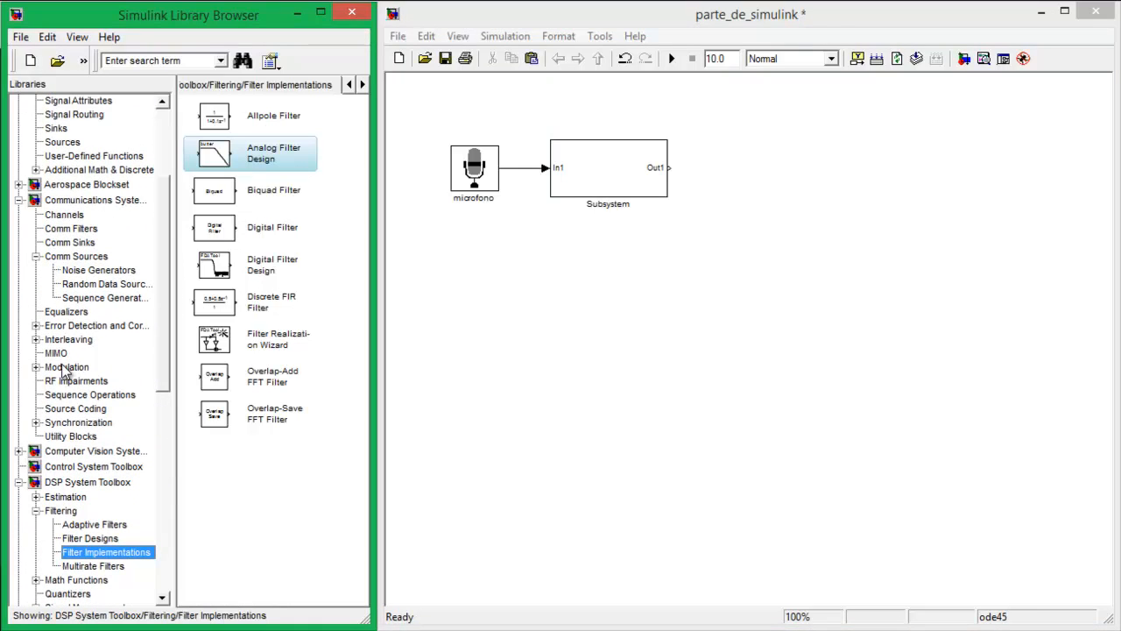
click(72, 410)
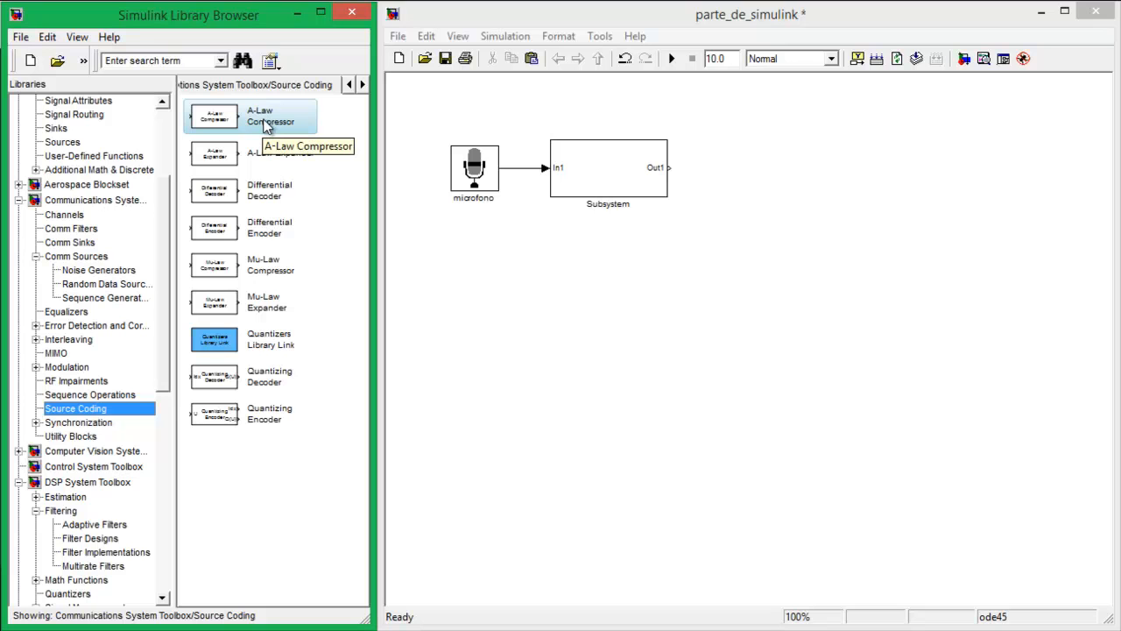
drag(267, 127, 742, 171)
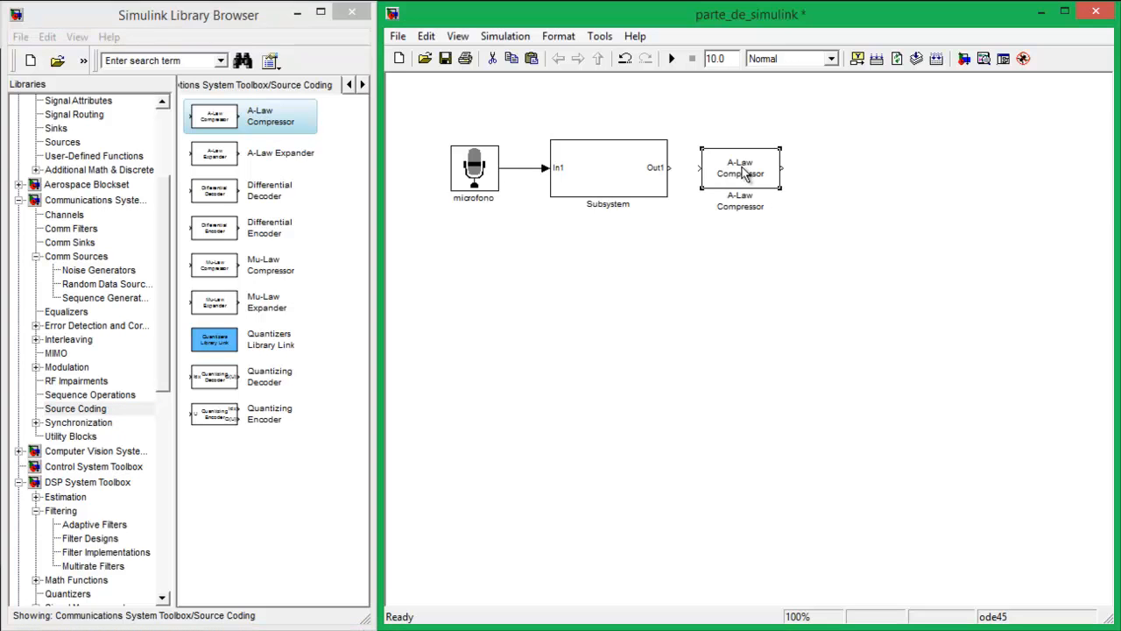
drag(673, 167, 700, 168)
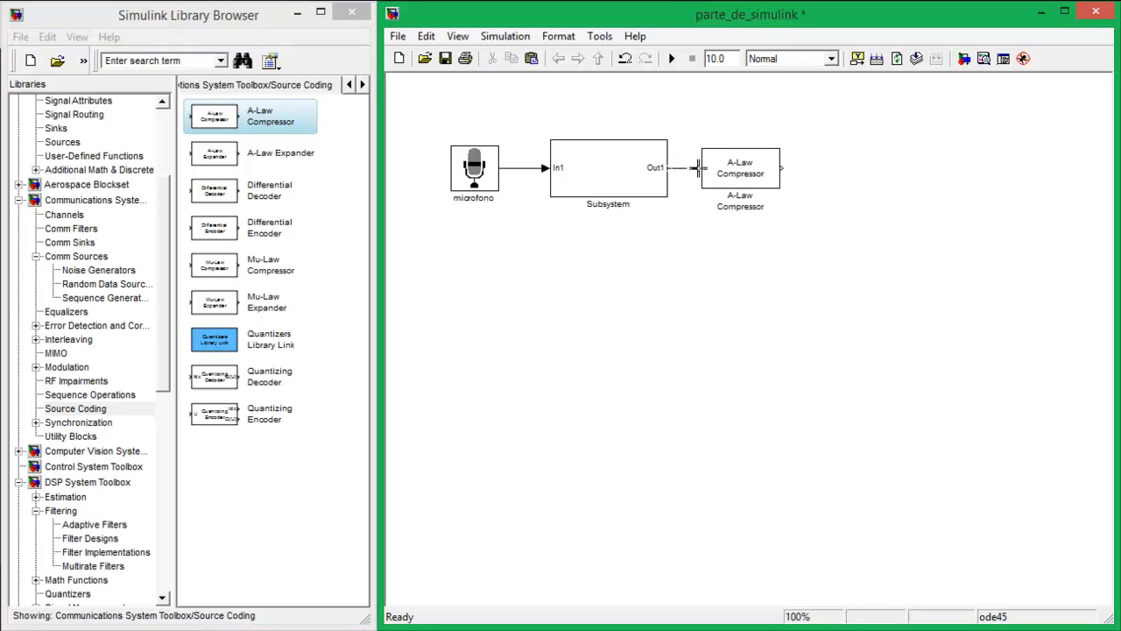
Rename the A-Law Compressor block as compansion
click(757, 210)
click(777, 215)
click(763, 210)
drag(765, 209, 718, 198)
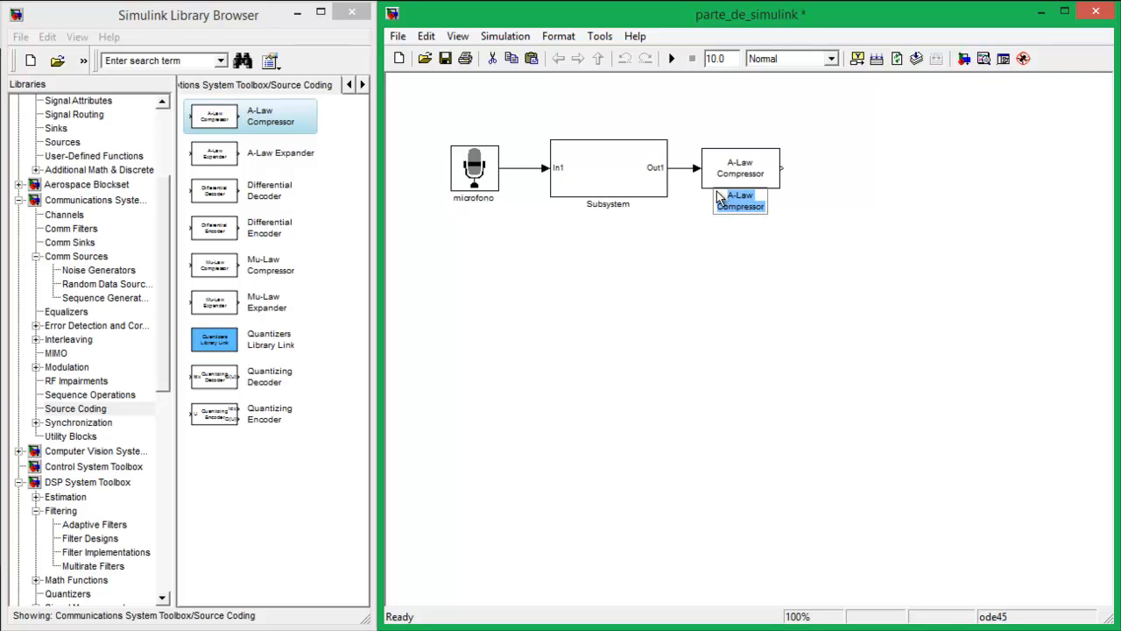
text(Compansio)
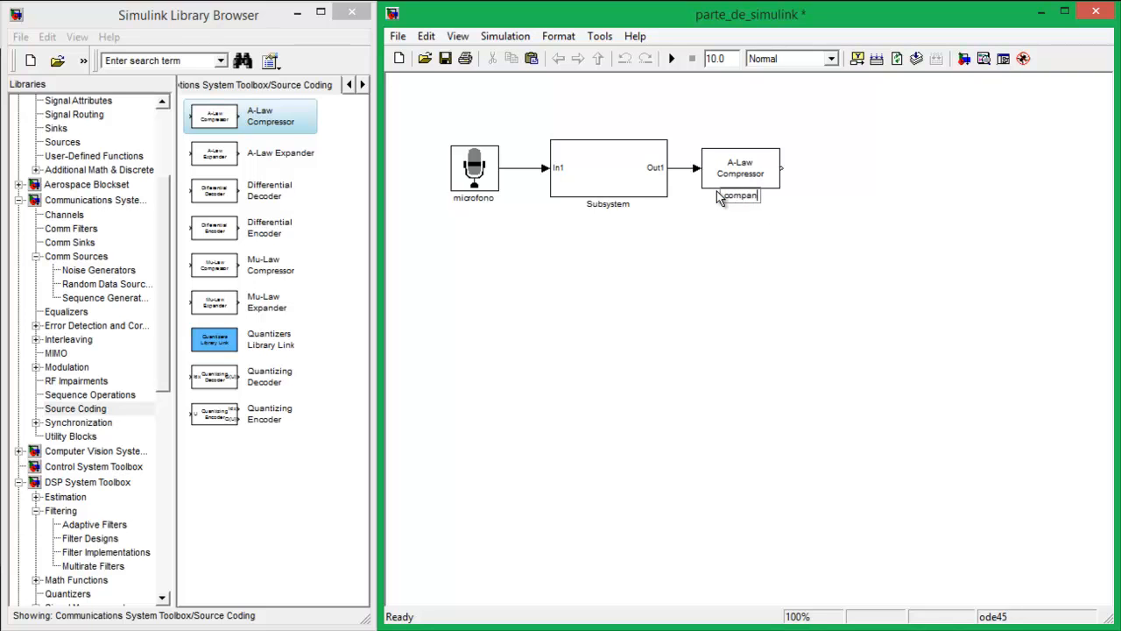
text(n)
click(760, 256)
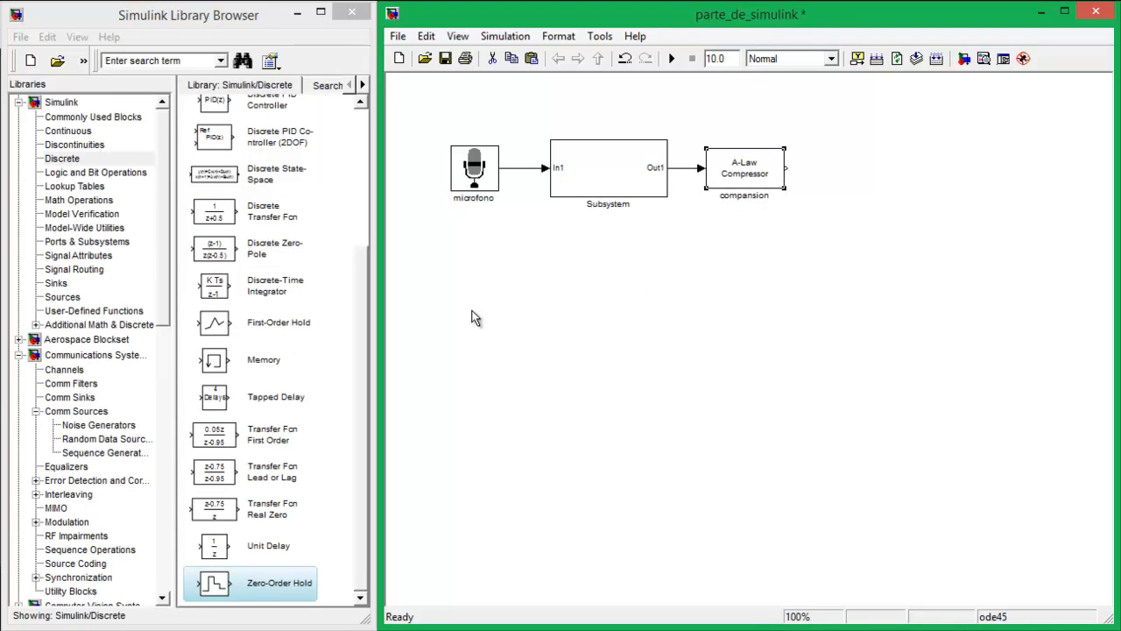
Review the A value and peak signal magnitude of the compansion block and accept its parameters
double_click(746, 182)
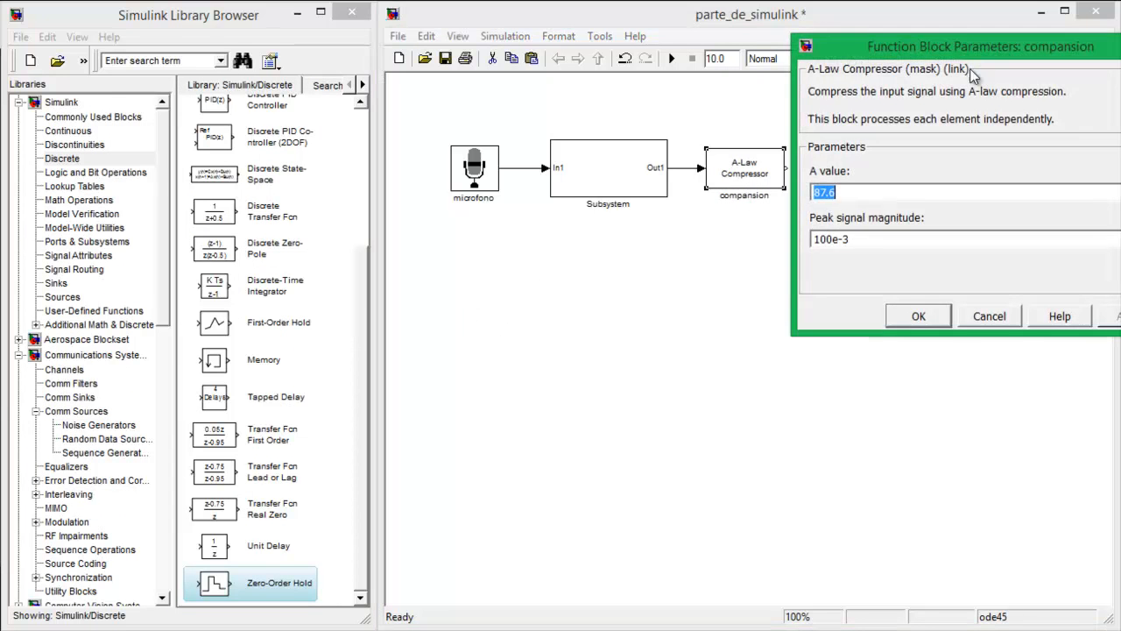
drag(968, 53, 797, 181)
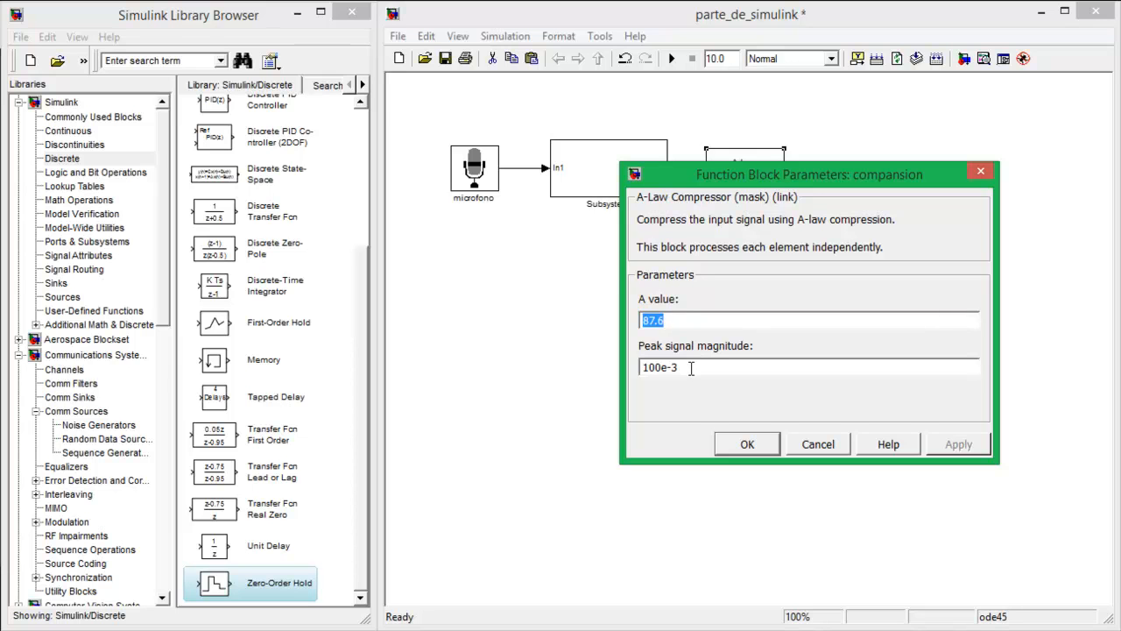
key(Tab)
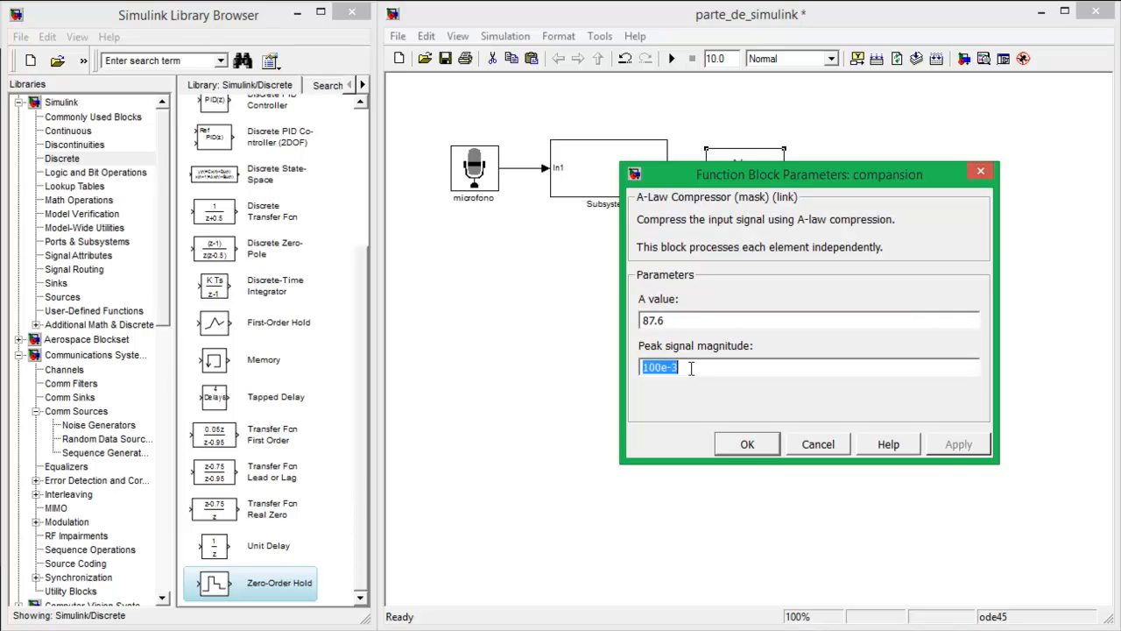
click(747, 445)
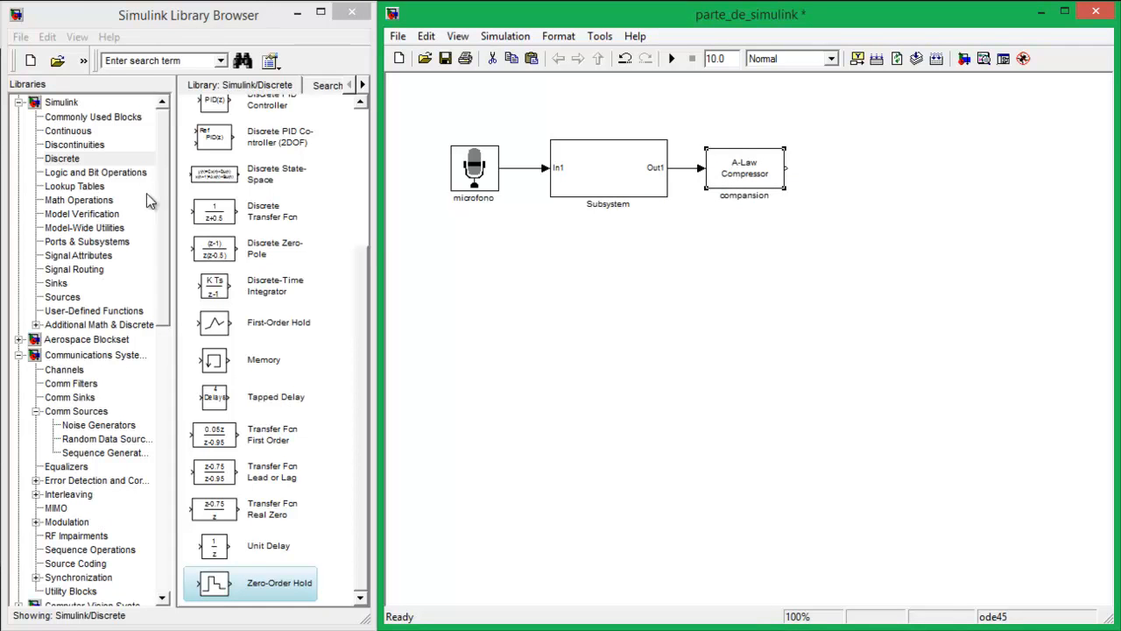
Add a Zero-Order Hold block after compansion, rename it Muestreador, and connect compansion's output to its input
click(282, 592)
drag(821, 142, 799, 178)
click(832, 191)
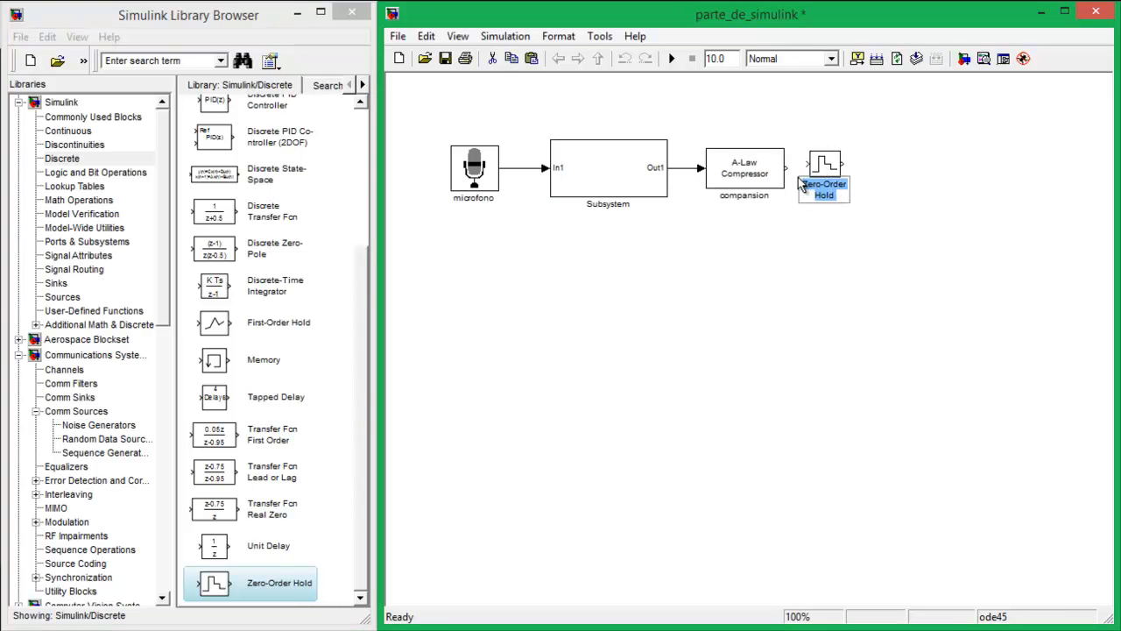
text(Muest)
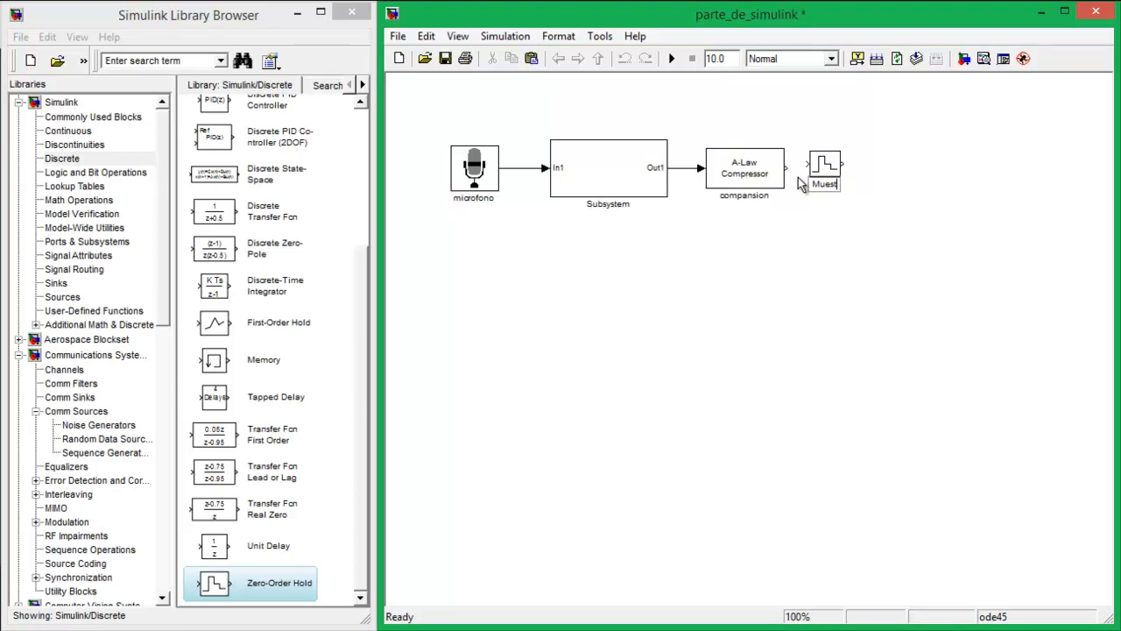
text(reador)
click(862, 235)
drag(786, 168, 809, 164)
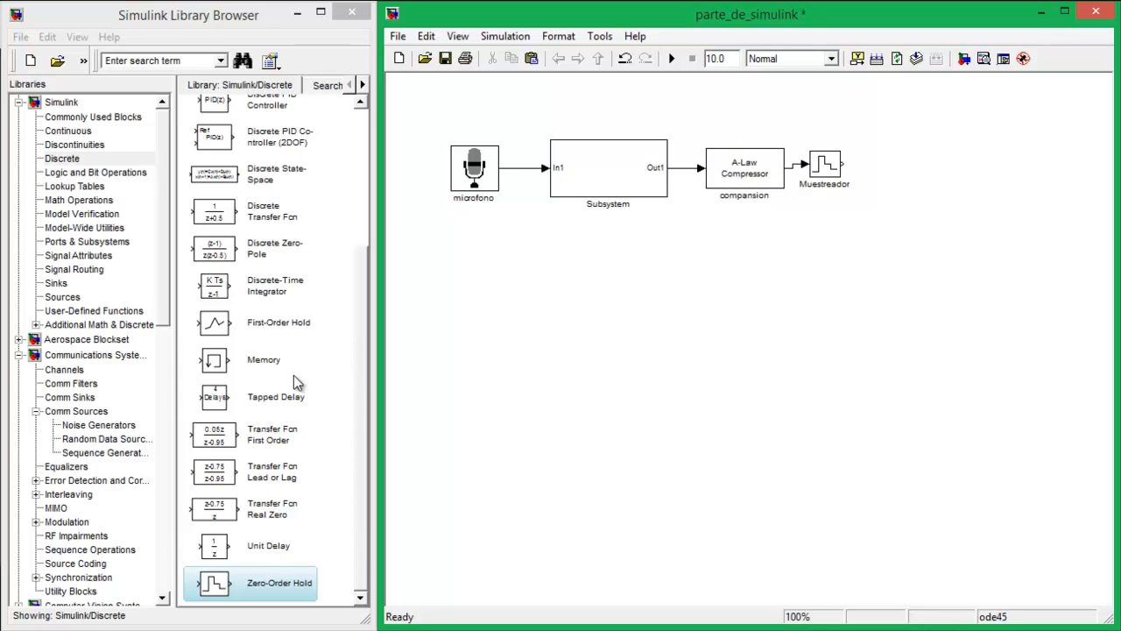
Add a Uniform Encoder from the DSP System Toolbox quantizers, connected to Muestreador's output, and rename it Cuantizador
drag(158, 297, 152, 431)
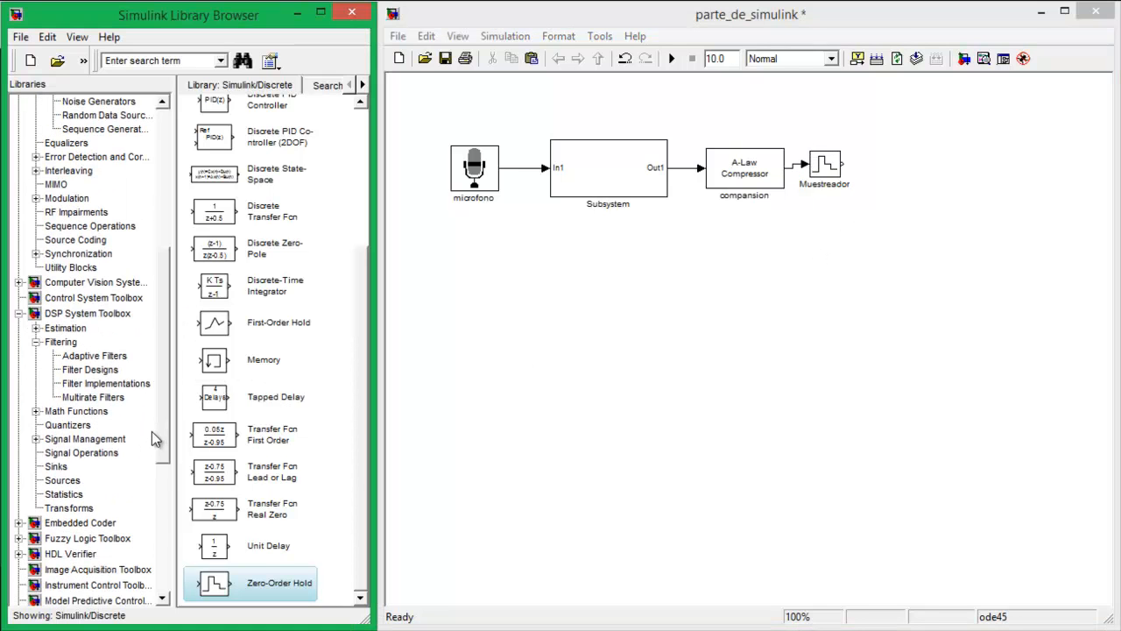
click(73, 427)
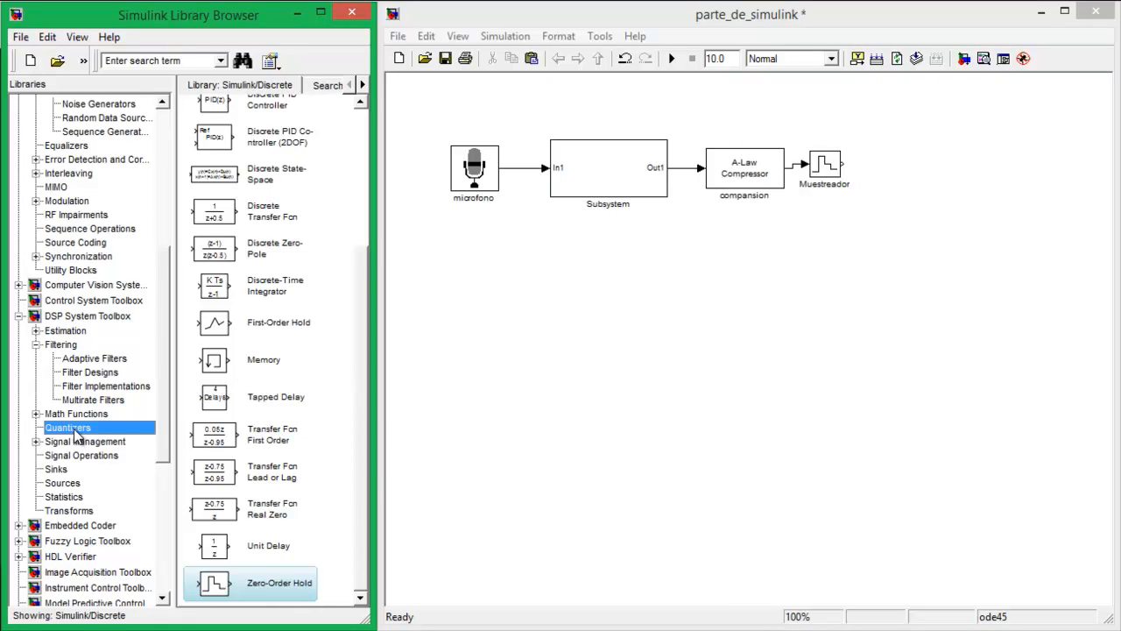
drag(267, 345, 871, 164)
click(907, 202)
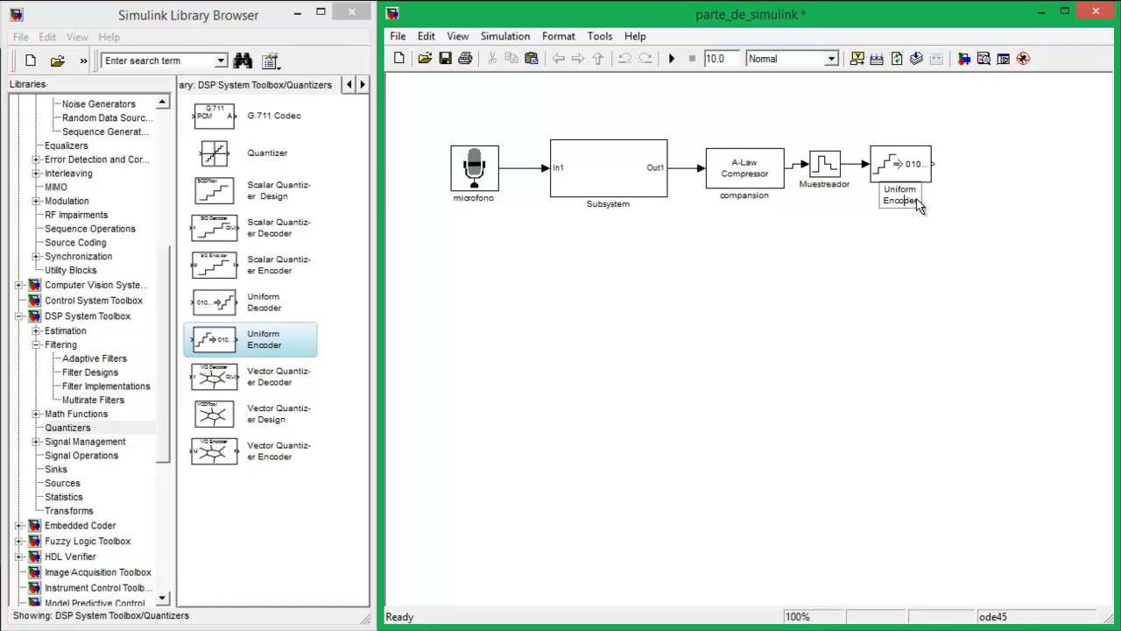
drag(919, 205, 882, 194)
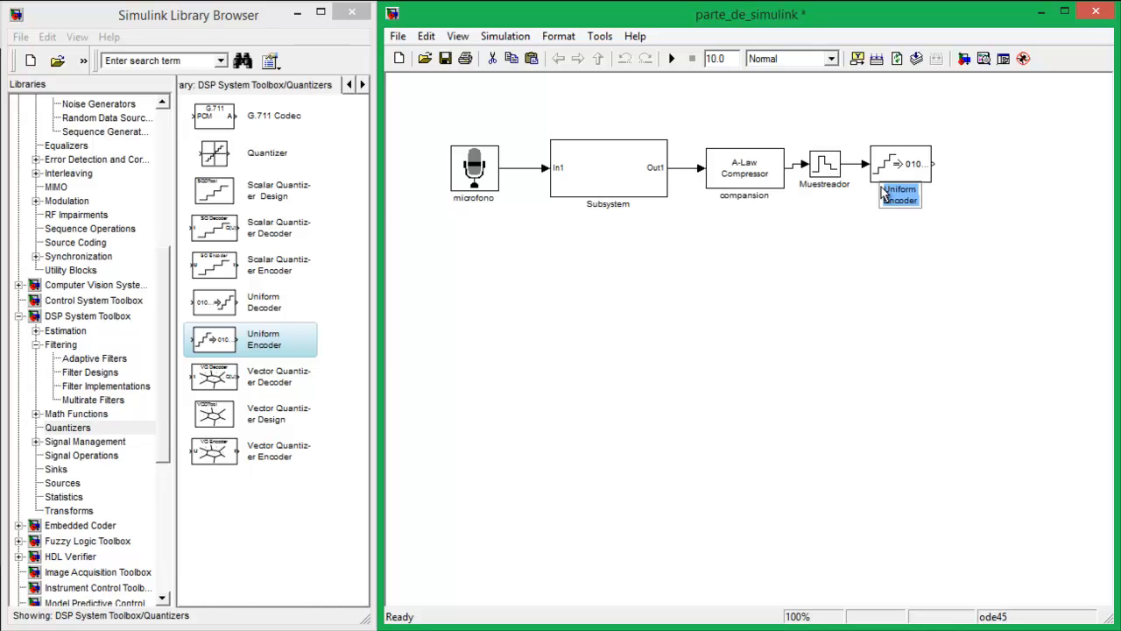
text(Cuantizador)
click(764, 368)
Review the sample time of the Muestreador block and the peak and bits parameters of the Cuantizador block
double_click(825, 164)
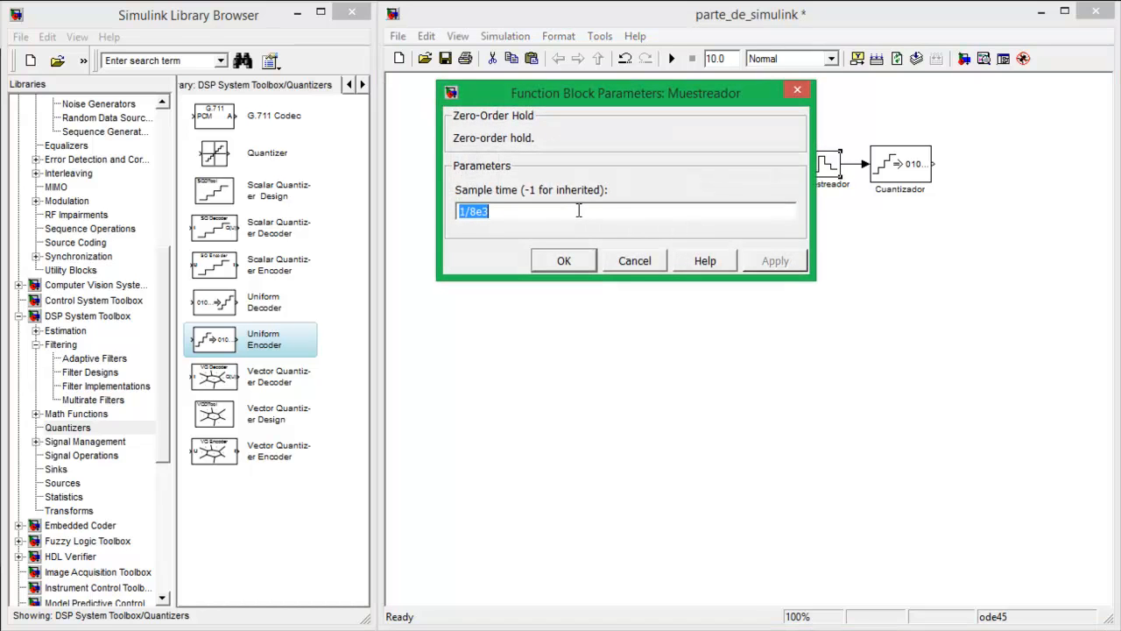
click(581, 212)
click(566, 254)
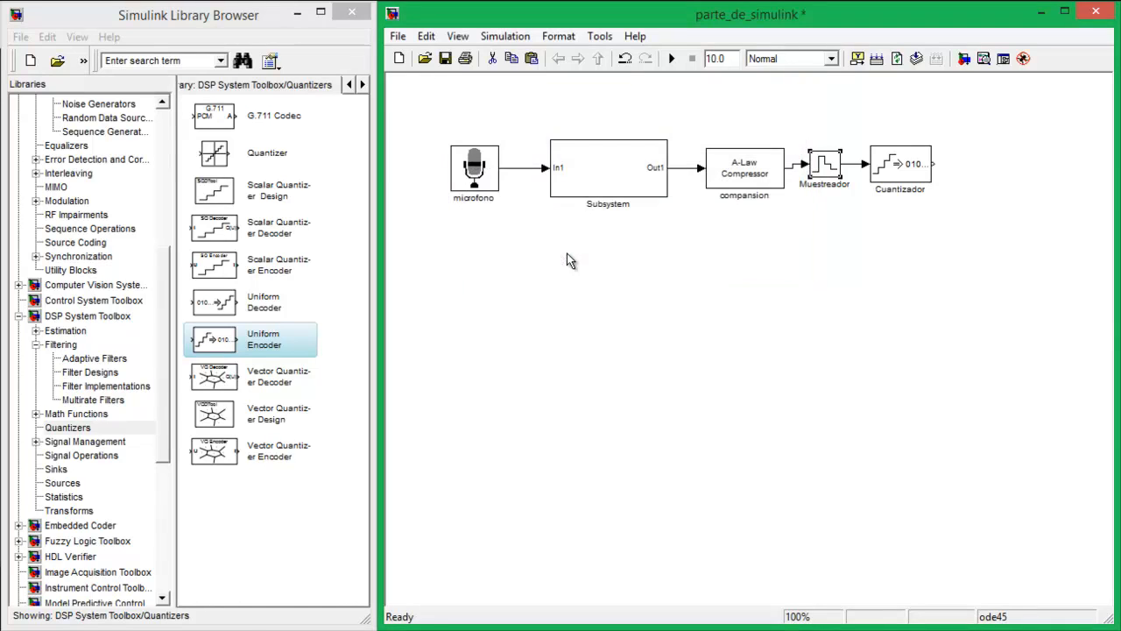
double_click(909, 165)
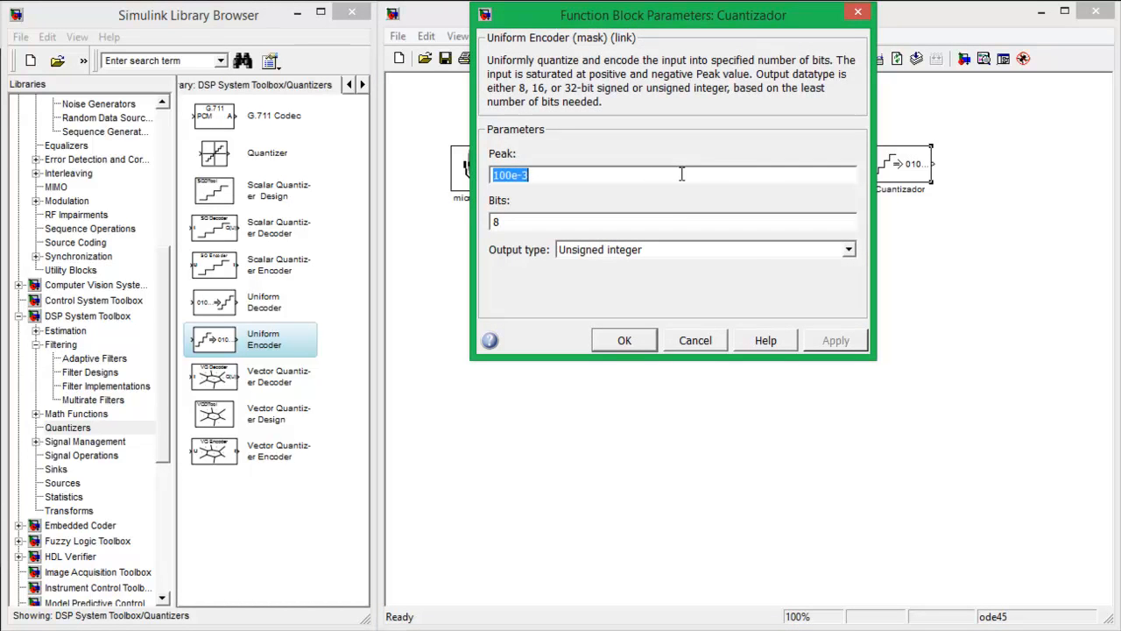
double_click(543, 219)
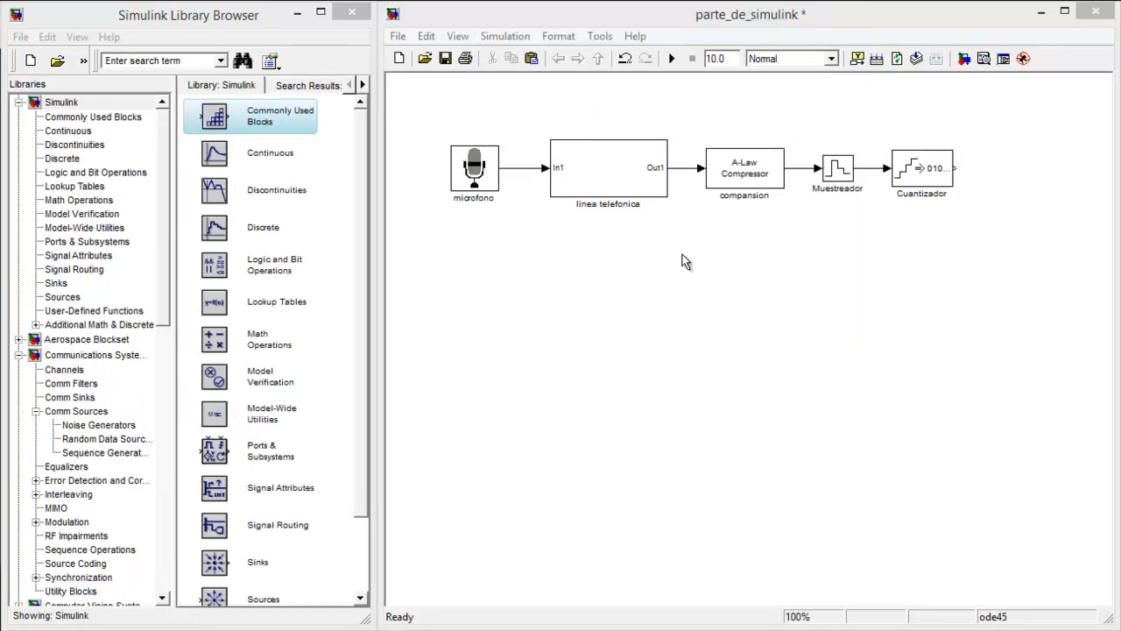
click(603, 203)
click(661, 306)
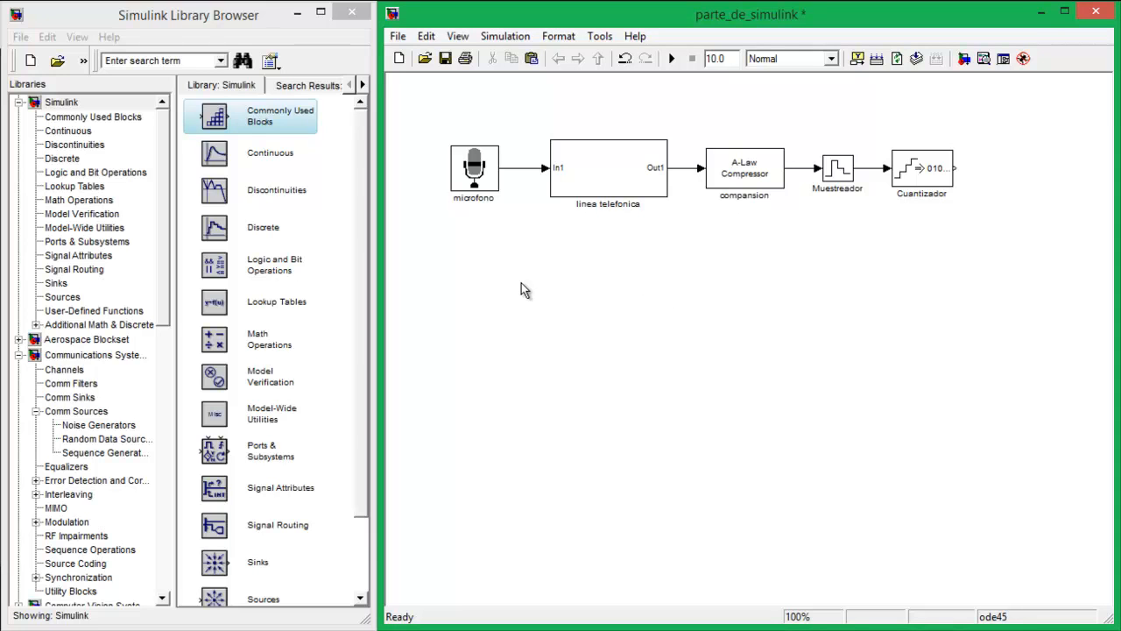
drag(684, 97, 981, 231)
click(803, 281)
Add a Scope from the Simulink sinks library below the signal chain and set its number of axes to 5
click(60, 285)
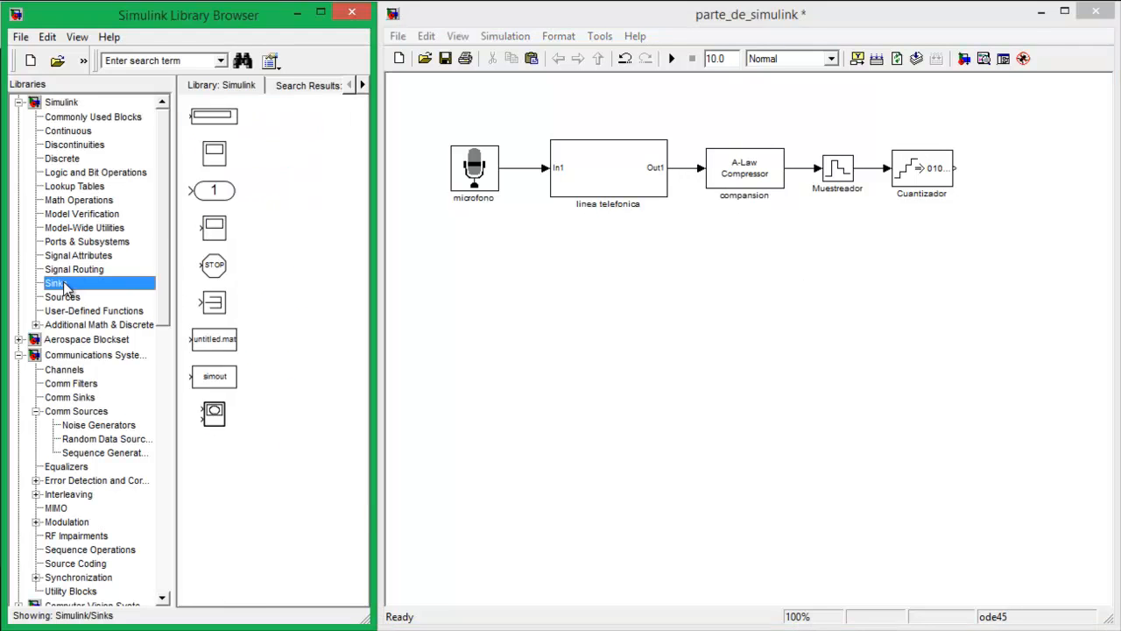
drag(241, 216, 815, 403)
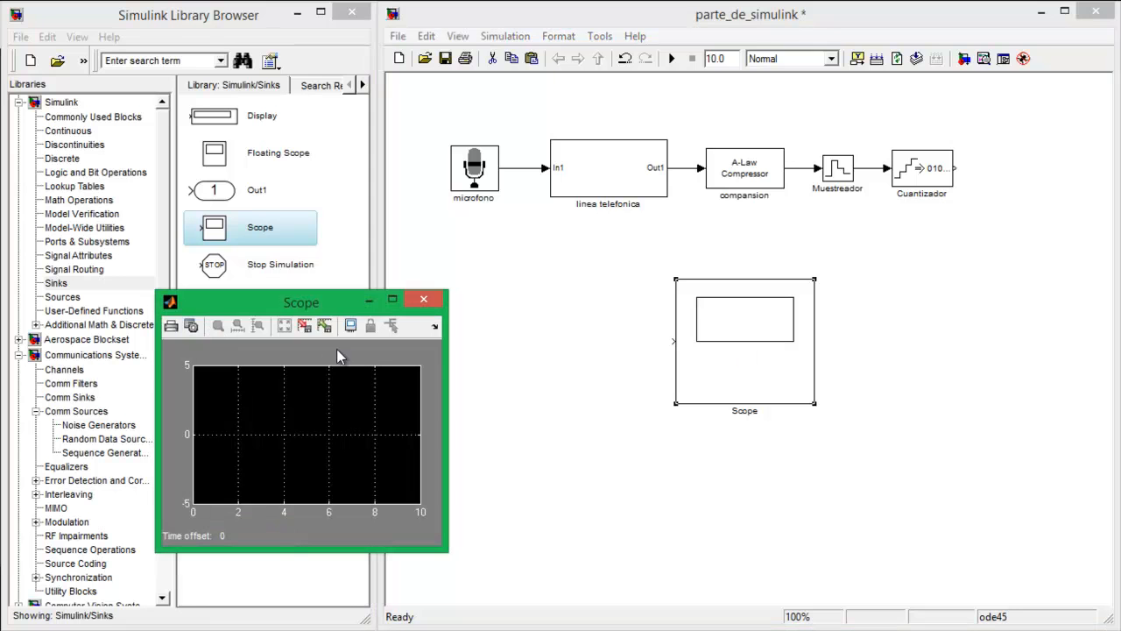
click(191, 326)
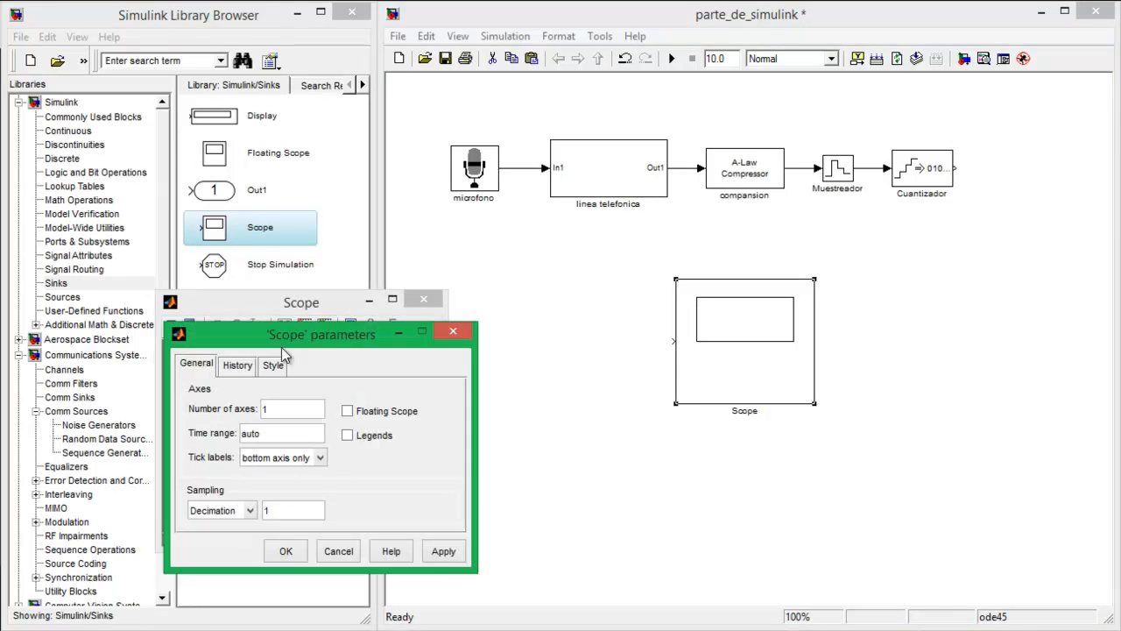
double_click(275, 409)
text(5)
Set the Scope's time range to 0.05, accept its parameters and close the scope display
key(BackSpace)
key(BackSpace)
key(BackSpace)
key(BackSpace)
text(0.05)
click(288, 551)
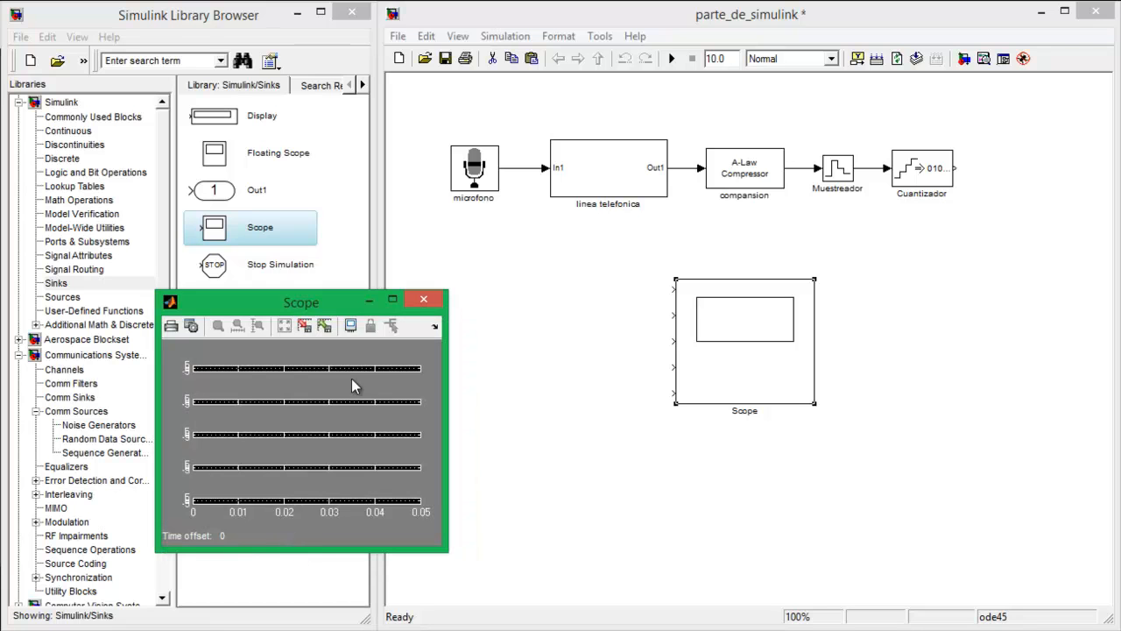
click(438, 302)
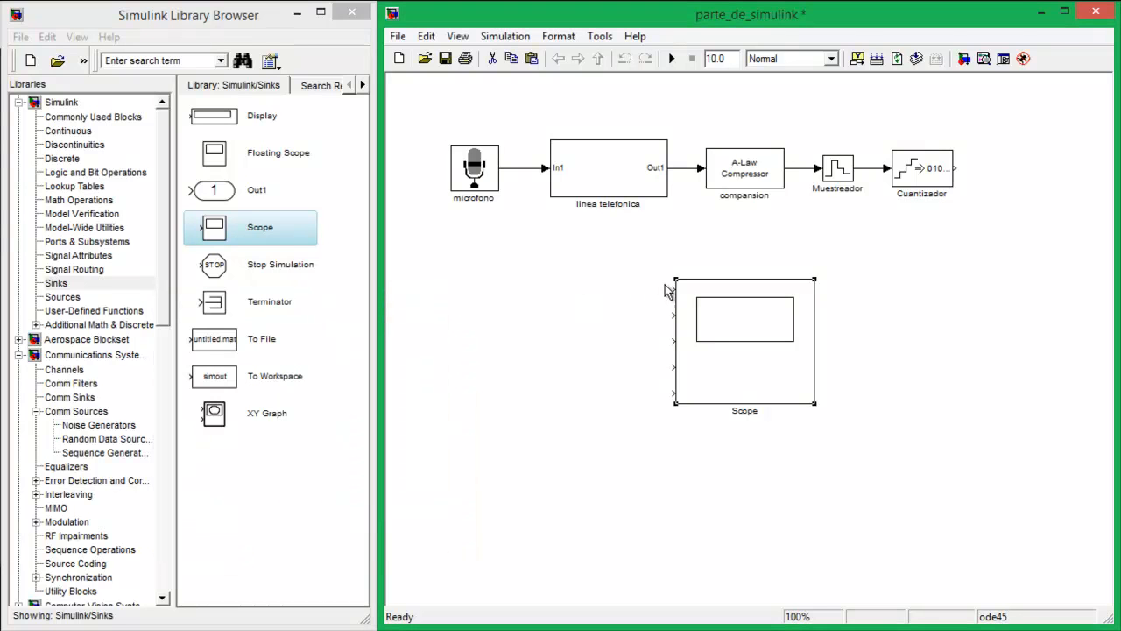
Connect the Scope's first two inputs to the microfono and linea telefonica outputs, and move the Scope beneath the Cuantizador block
drag(676, 289, 521, 168)
drag(673, 314, 679, 168)
drag(749, 329, 917, 364)
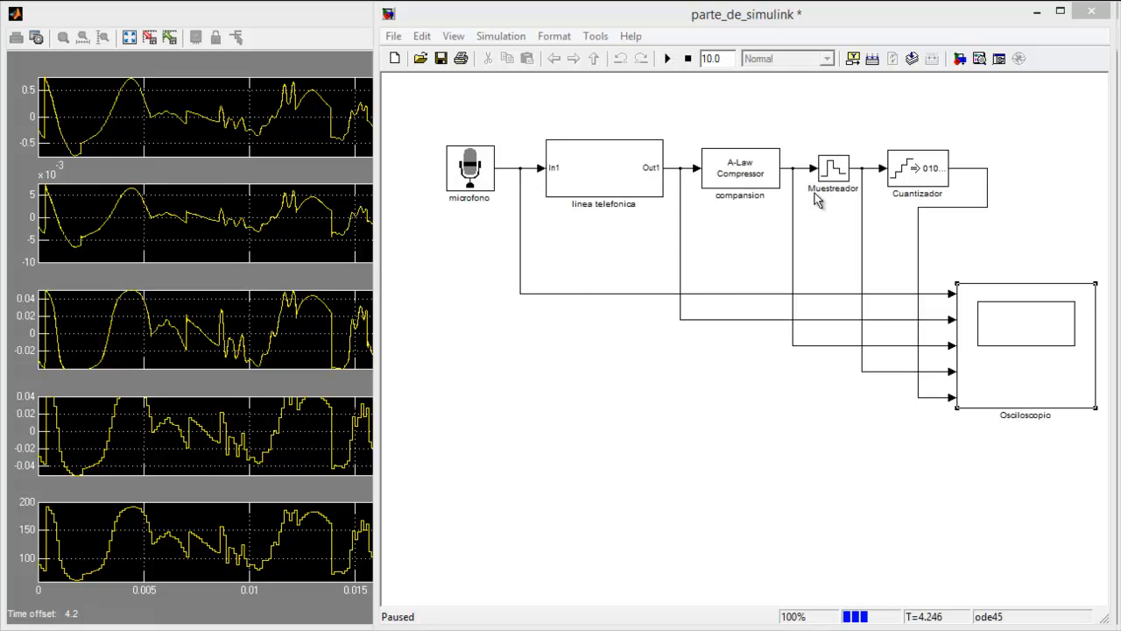
Minimize the model window and examine the five signal traces in the Osciloscopio display
click(1036, 16)
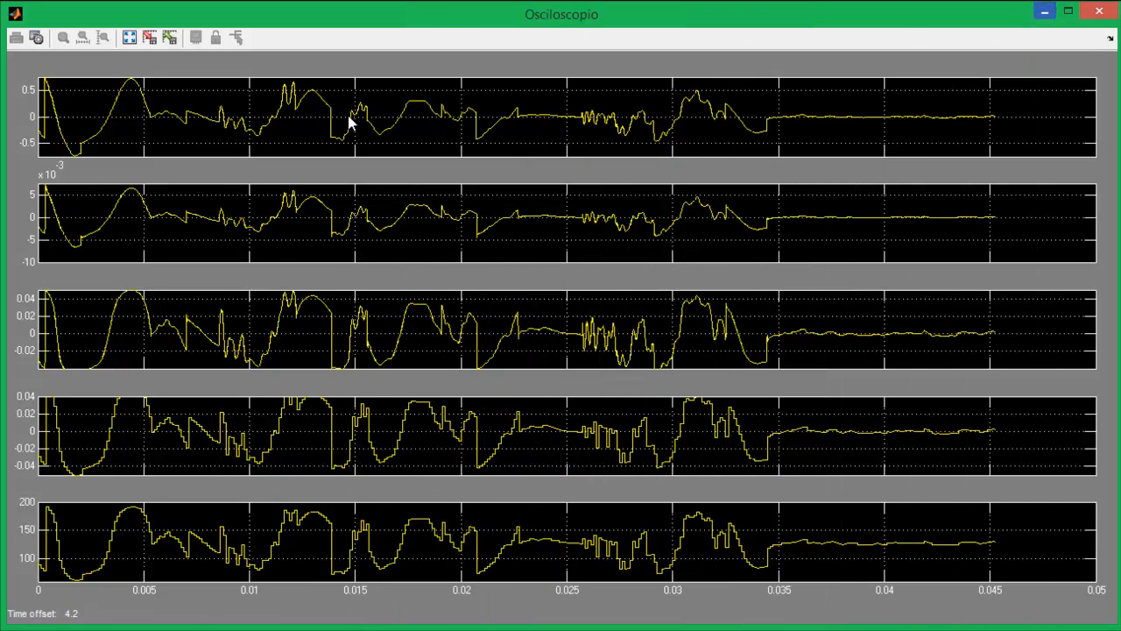